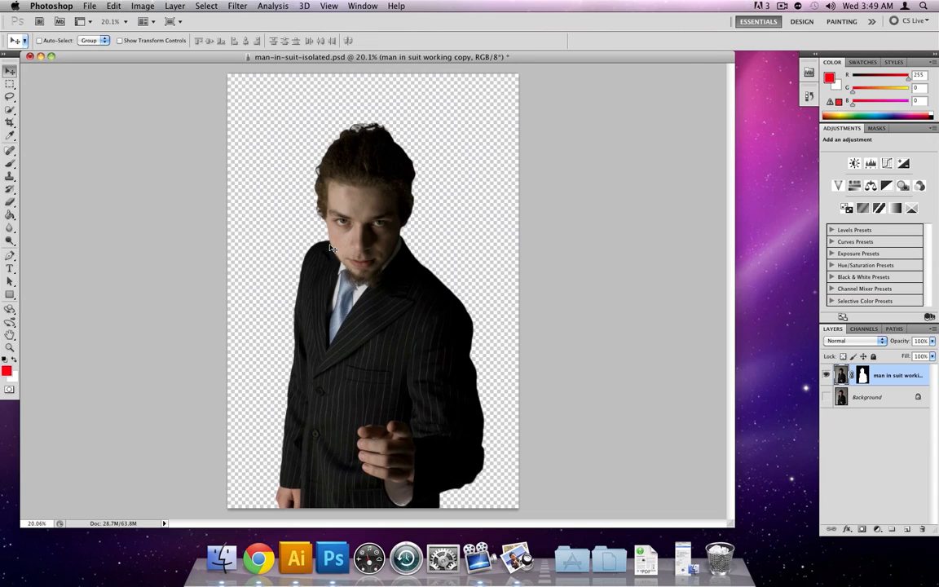
Duplicate the man in suit working copy layer within the same document.
right_click(882, 379)
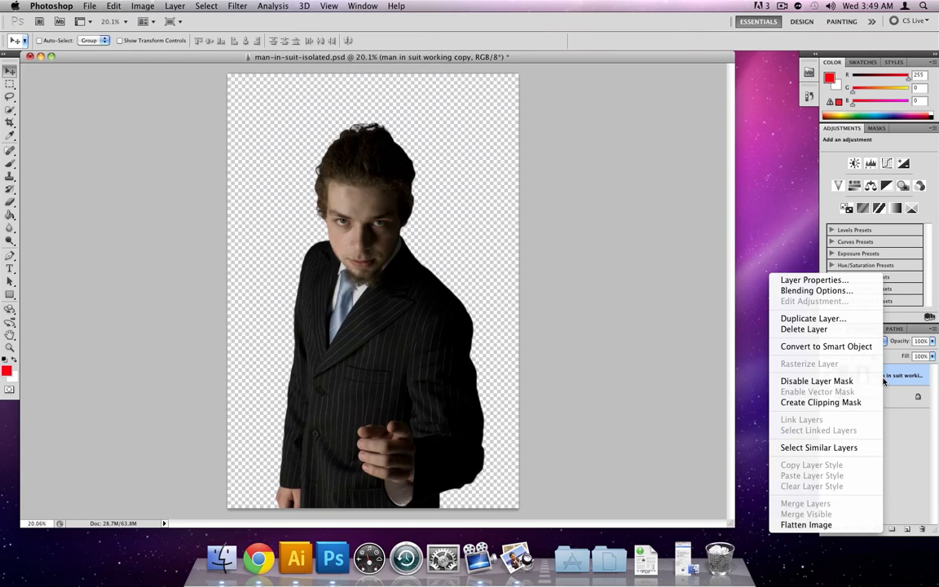
click(846, 326)
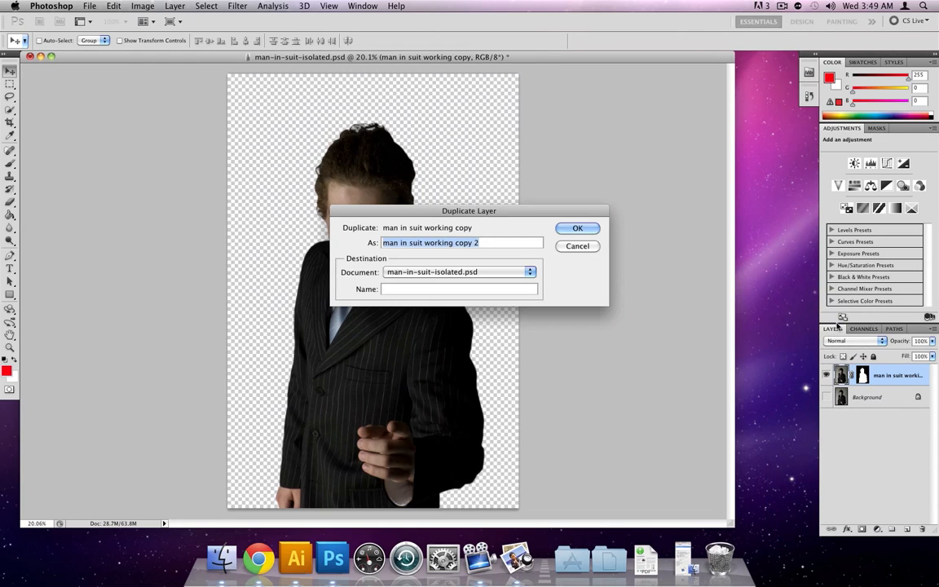
click(570, 244)
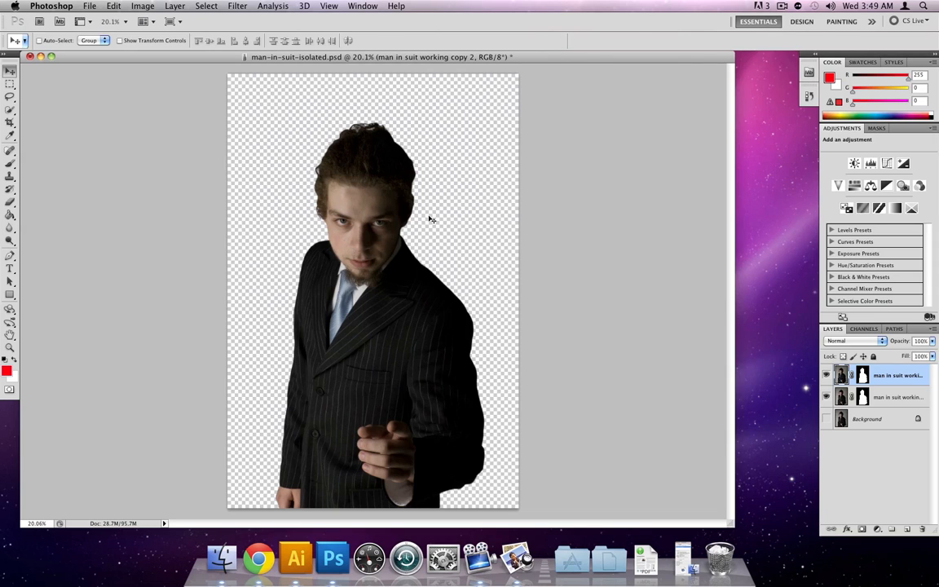
Remove the small red blemish on the lit cheek with the Patch tool in Source mode, using clean skin nearby, and deselect.
scroll(371, 221, up, 6)
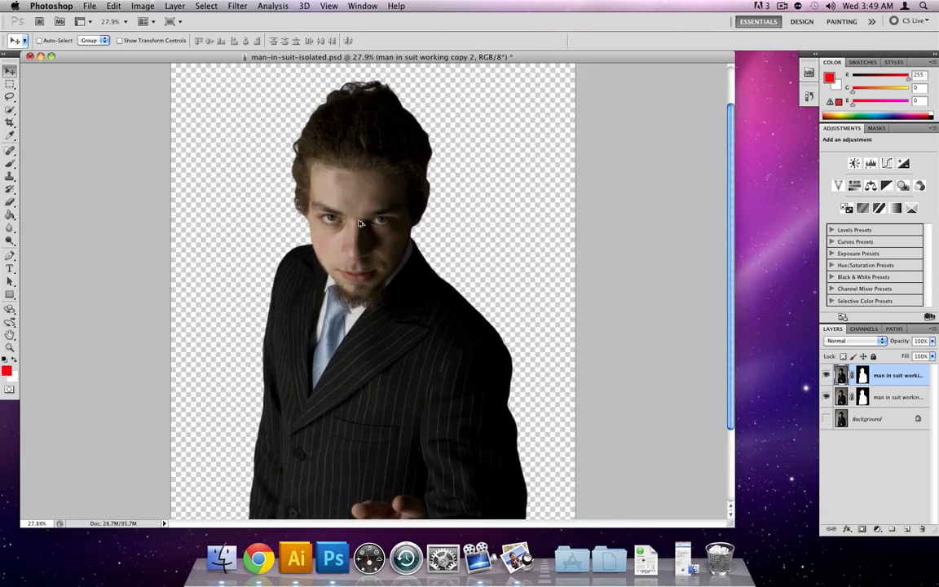
scroll(331, 229, up, 2)
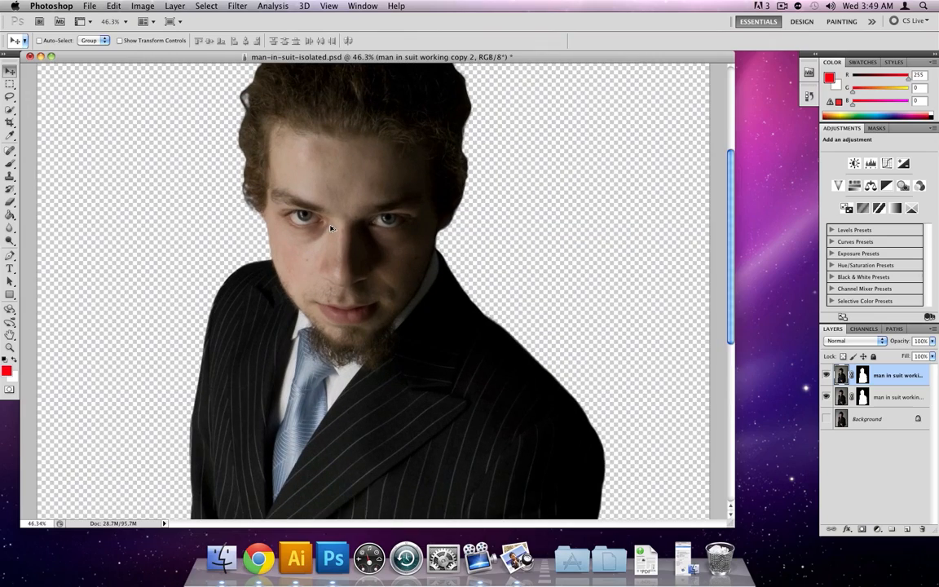
scroll(330, 228, up, 5)
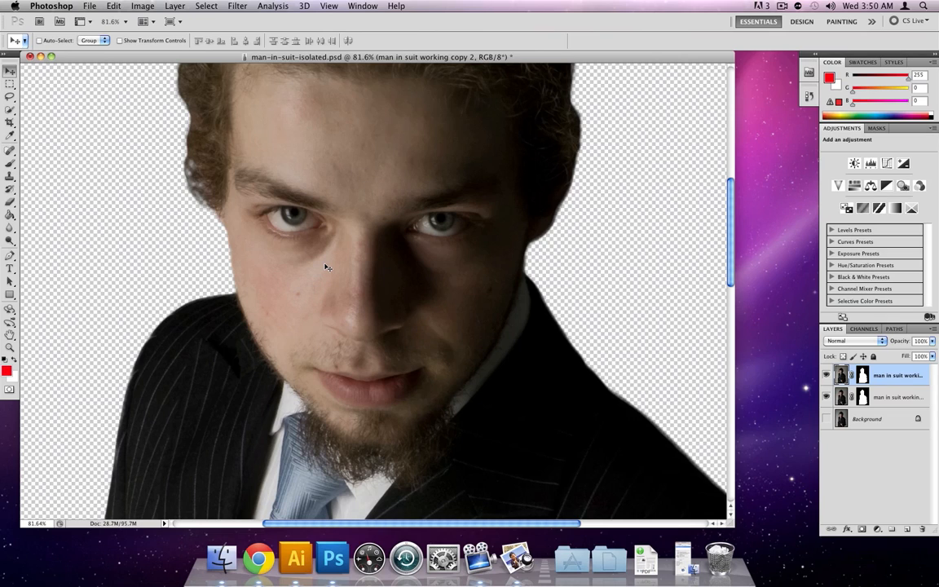
click(12, 152)
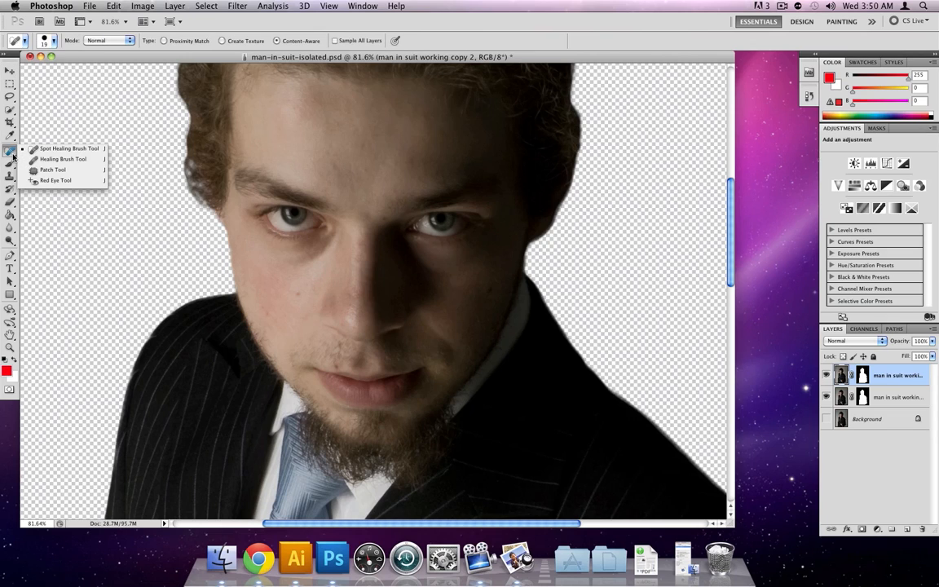
click(53, 171)
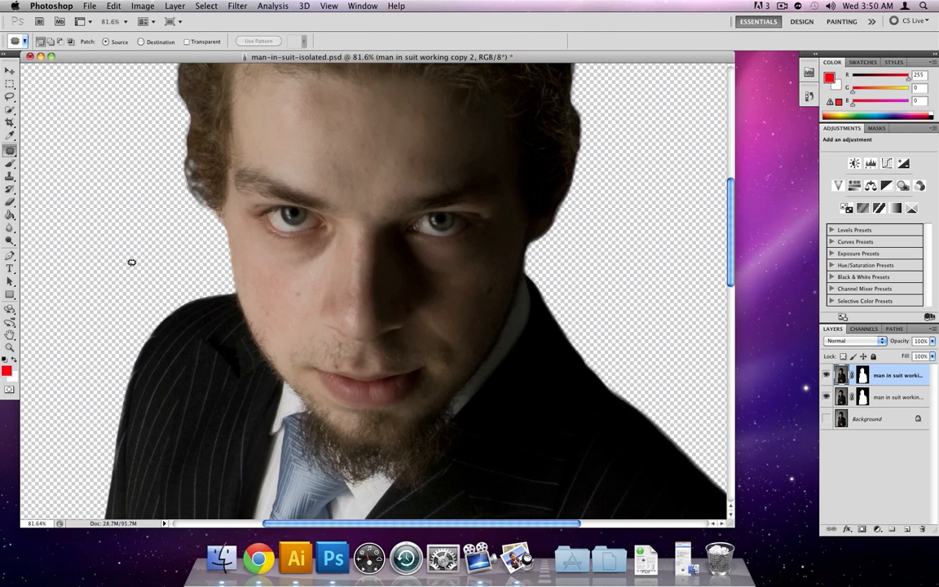
scroll(236, 291, up, 3)
scroll(235, 291, up, 1)
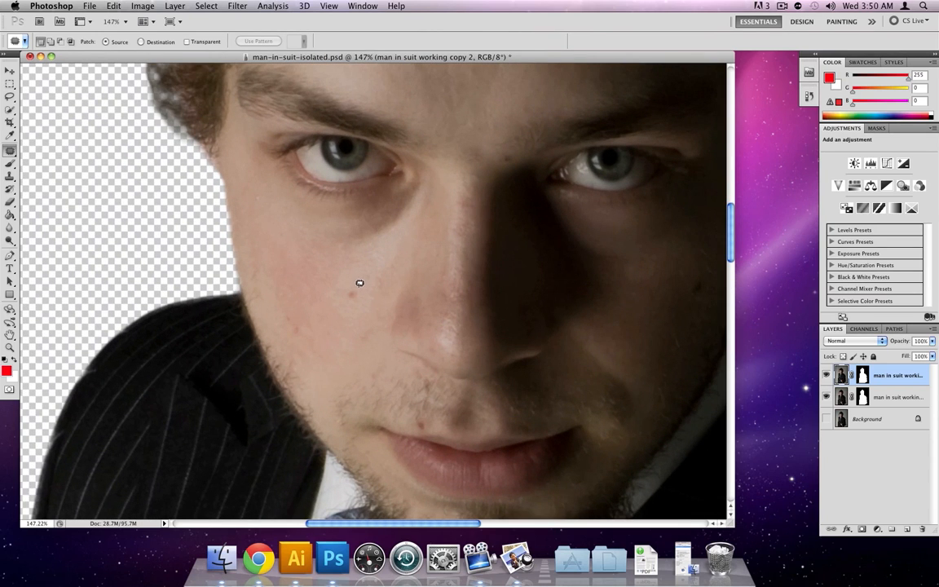
mouse_move(360, 285)
mouse_down()
mouse_move(347, 283)
mouse_move(360, 296)
mouse_move(360, 287)
mouse_up()
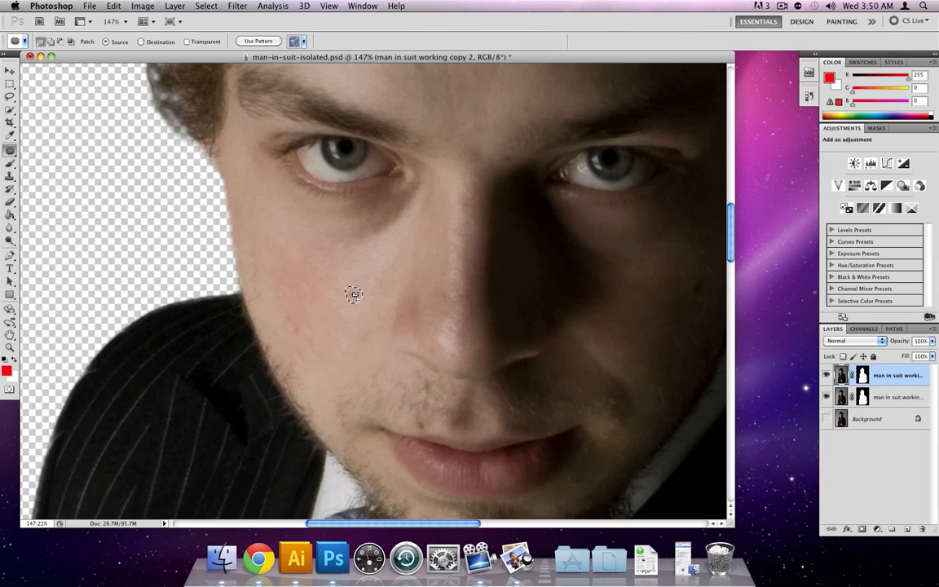
drag(342, 297, 358, 327)
drag(358, 327, 361, 324)
key(super+d)
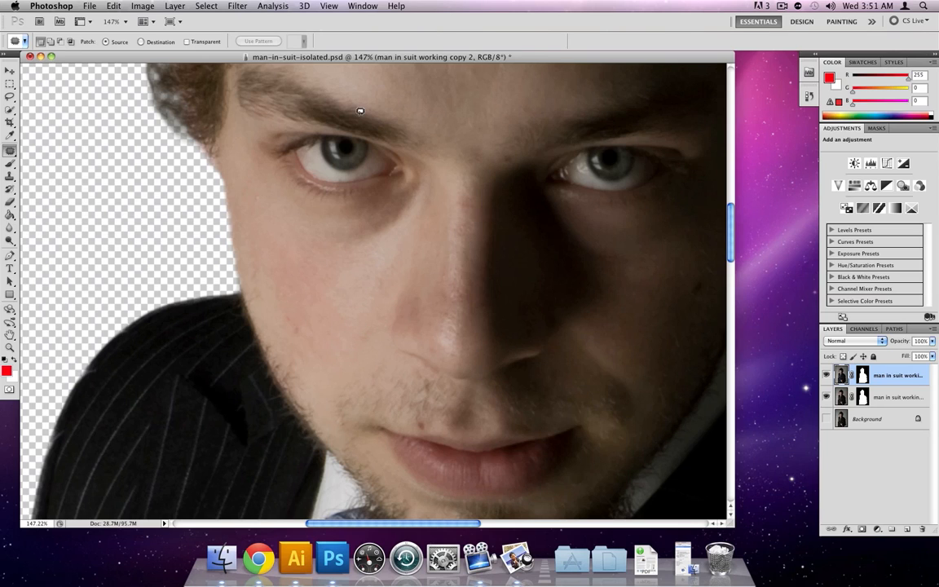
Patch the spots and uneven skin across the forehead and between the eyebrows with clean skin from nearby.
mouse_move(572, 346)
mouse_down()
mouse_move(503, 308)
mouse_move(480, 316)
mouse_move(478, 329)
mouse_move(488, 324)
mouse_up()
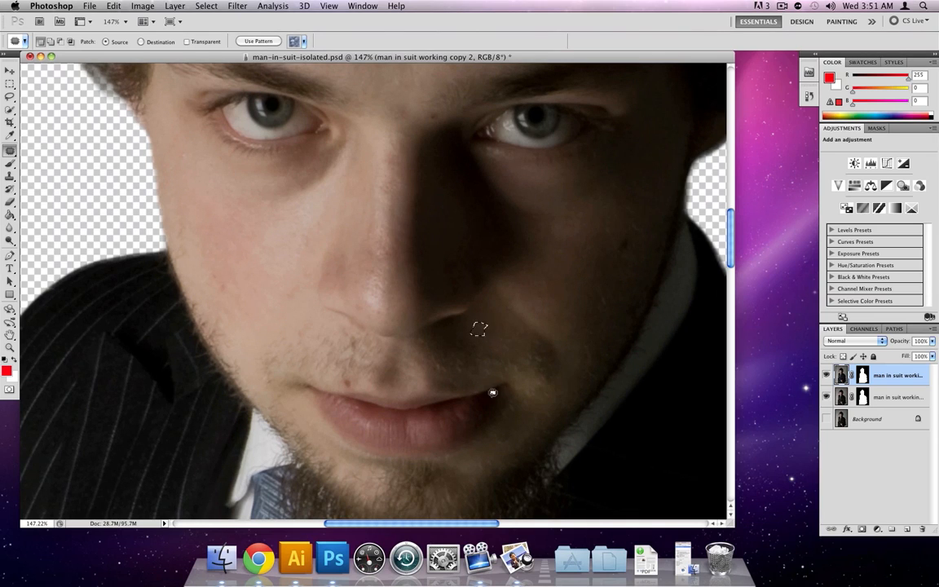
scroll(351, 379, up, 5)
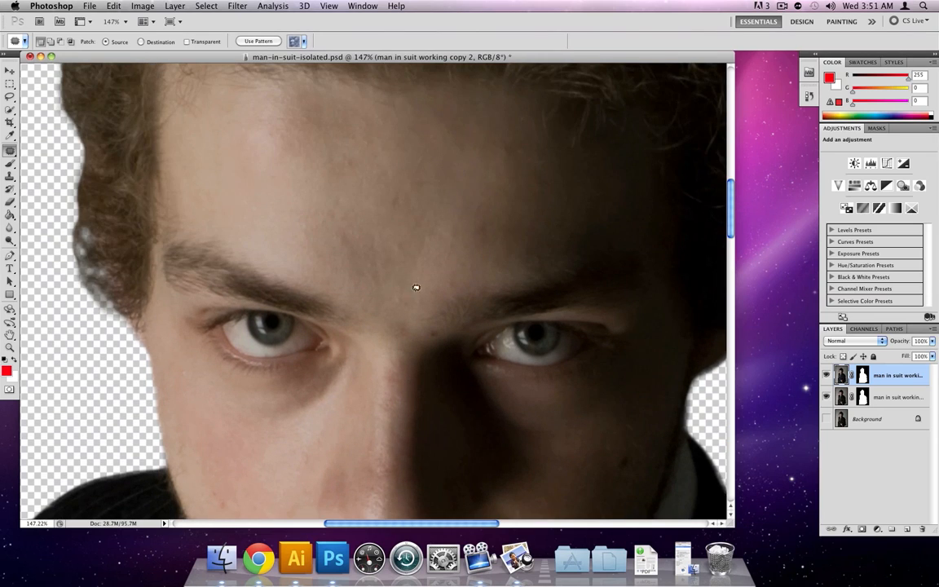
drag(402, 235, 400, 243)
drag(501, 142, 503, 147)
drag(348, 158, 347, 163)
mouse_move(346, 230)
mouse_down()
mouse_move(389, 255)
mouse_move(367, 260)
mouse_move(375, 231)
mouse_up()
mouse_move(380, 275)
mouse_down()
mouse_move(375, 227)
mouse_move(412, 264)
mouse_up()
drag(403, 210, 399, 191)
drag(400, 203, 414, 186)
drag(410, 299, 412, 307)
drag(410, 304, 400, 281)
drag(432, 328, 438, 329)
Patch the remaining marks on the lit cheek beside the nose with neighbouring skin and deselect.
scroll(435, 334, down, 5)
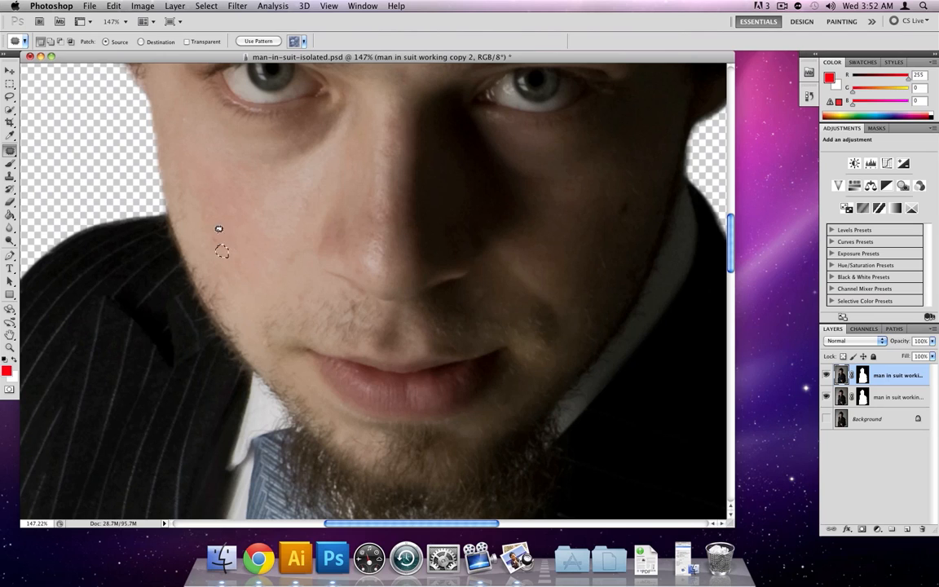
scroll(330, 268, up, 1)
click(305, 231)
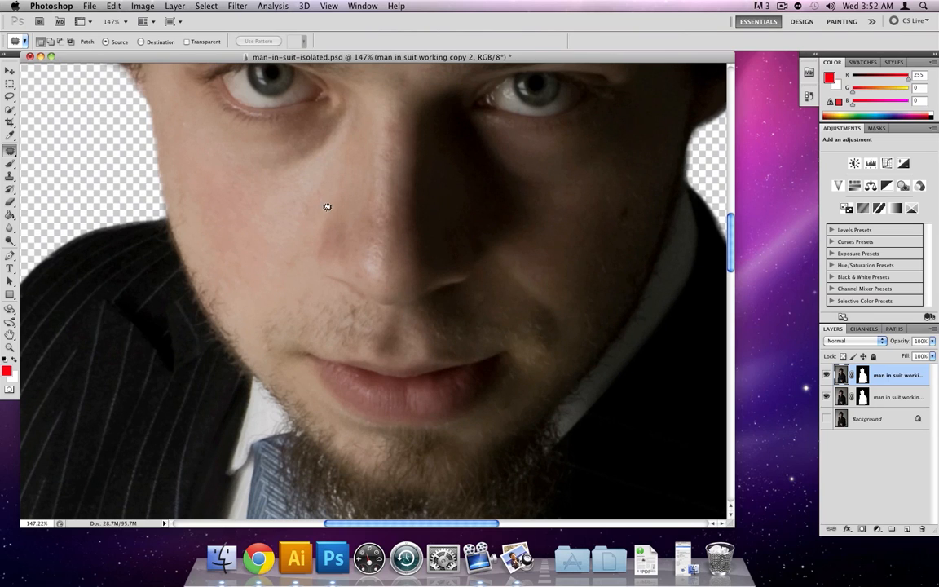
mouse_move(314, 194)
mouse_down()
mouse_move(300, 195)
mouse_move(308, 210)
mouse_move(315, 202)
mouse_move(306, 203)
mouse_up()
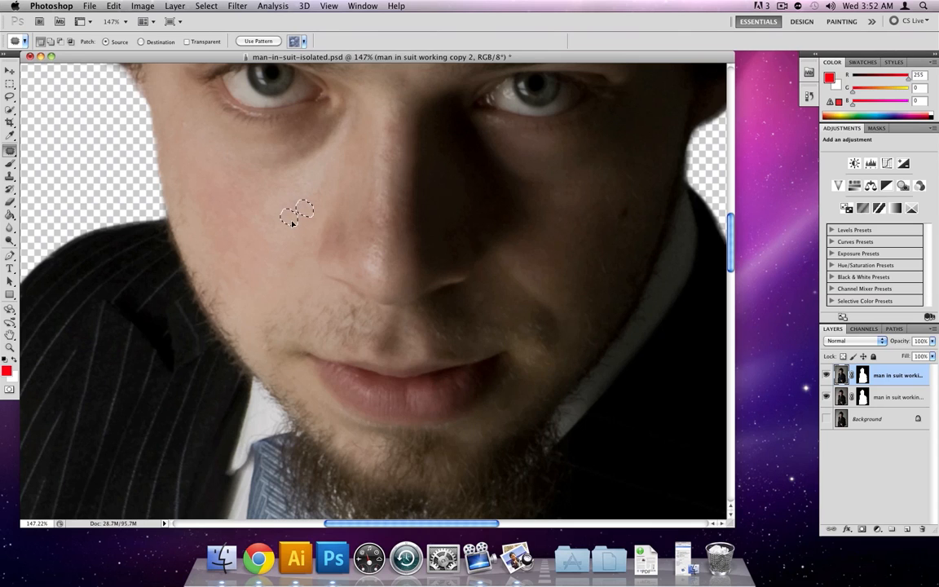
scroll(345, 260, up, 5)
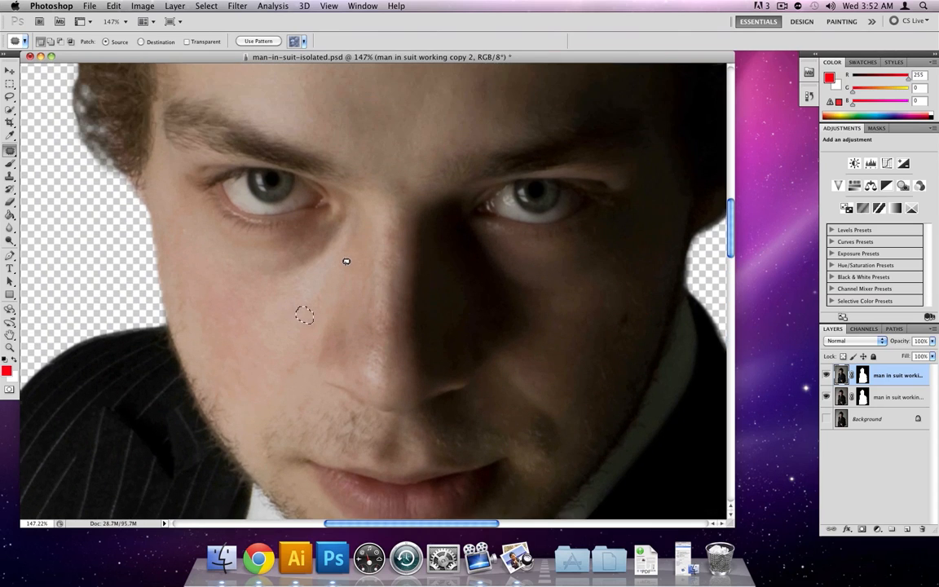
scroll(358, 275, up, 3)
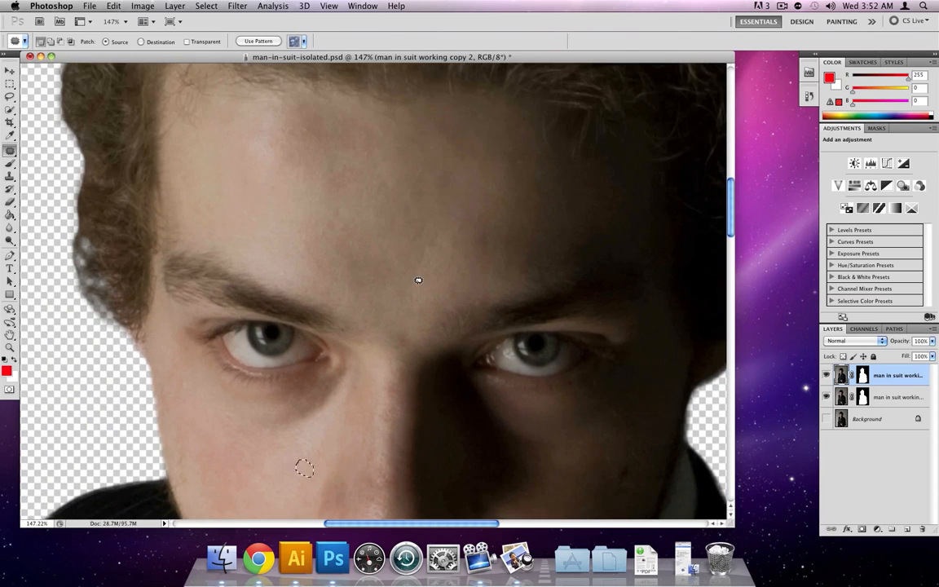
key(super+d)
Patch the mark on the shadowed side of the face between the nose and the mouth corner, and deselect.
drag(408, 283, 300, 157)
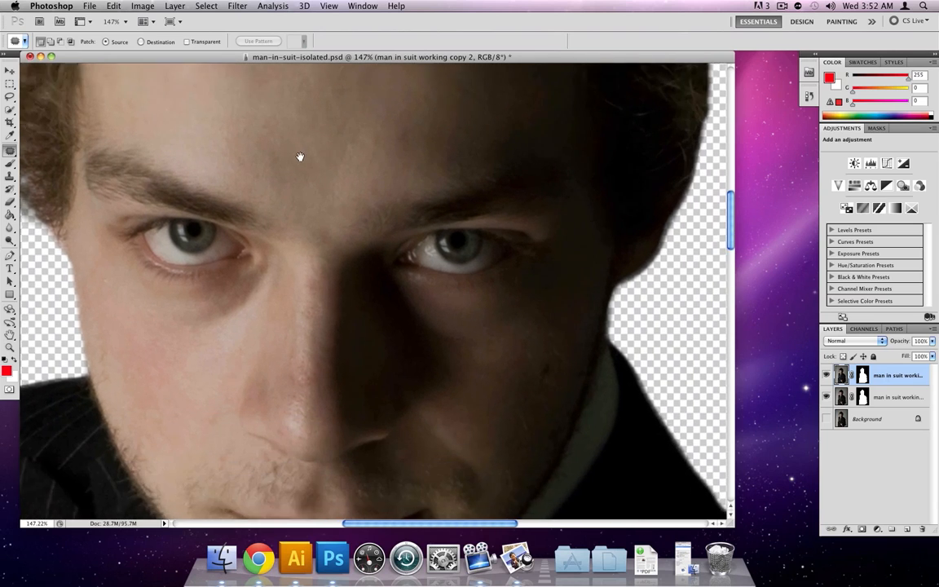
drag(350, 232, 330, 169)
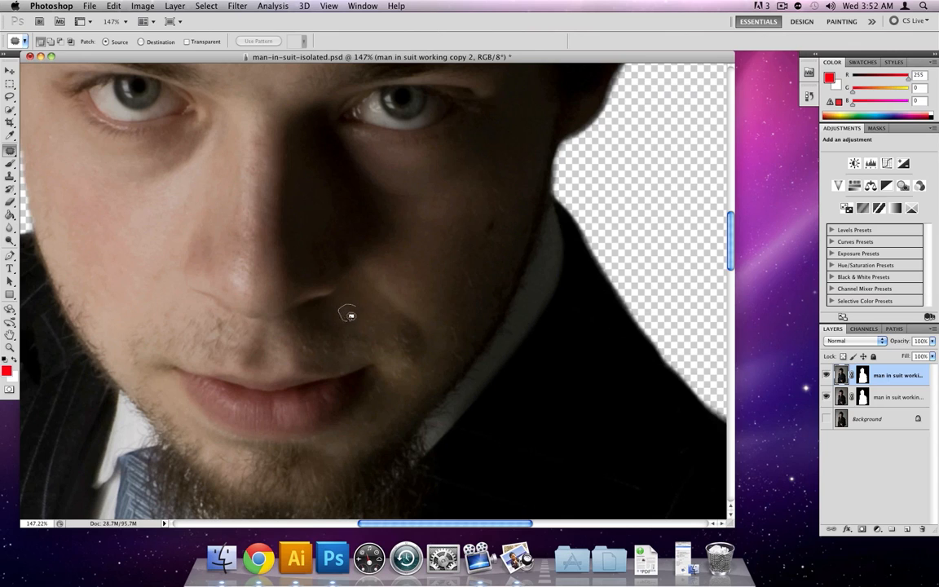
drag(350, 310, 376, 325)
key(super+d)
scroll(412, 308, down, 1)
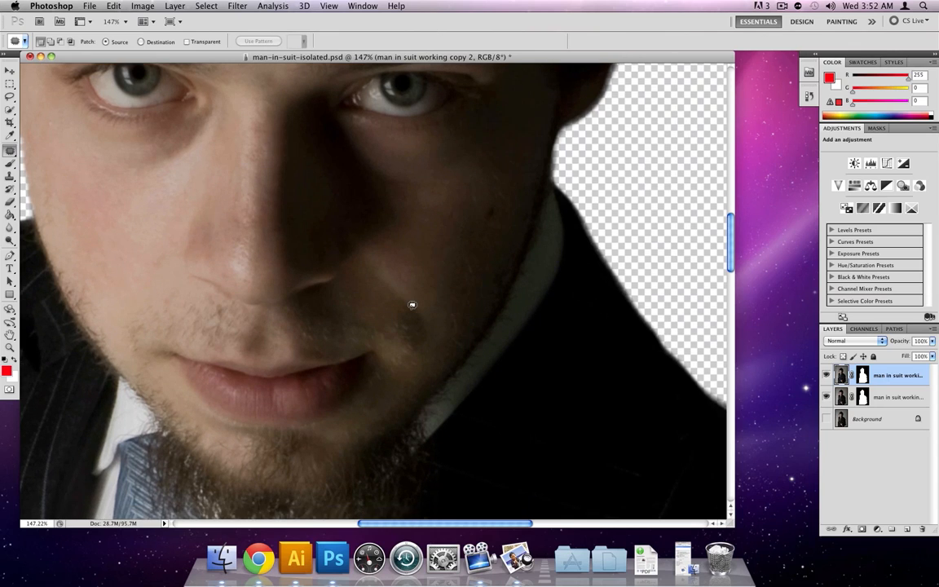
scroll(413, 308, down, 1)
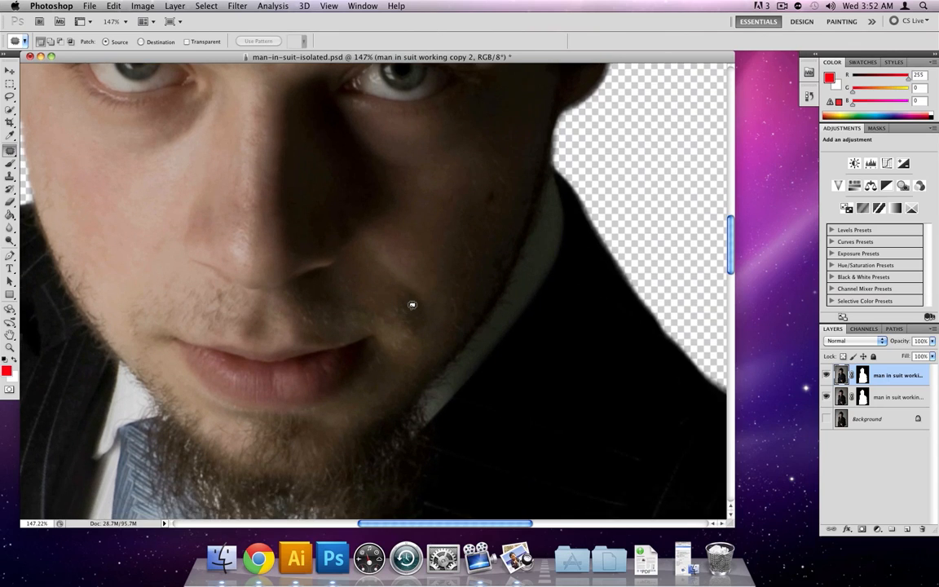
Rename the retouched top layer as clean details.
double_click(900, 377)
text(d)
text(lean de)
key(Return)
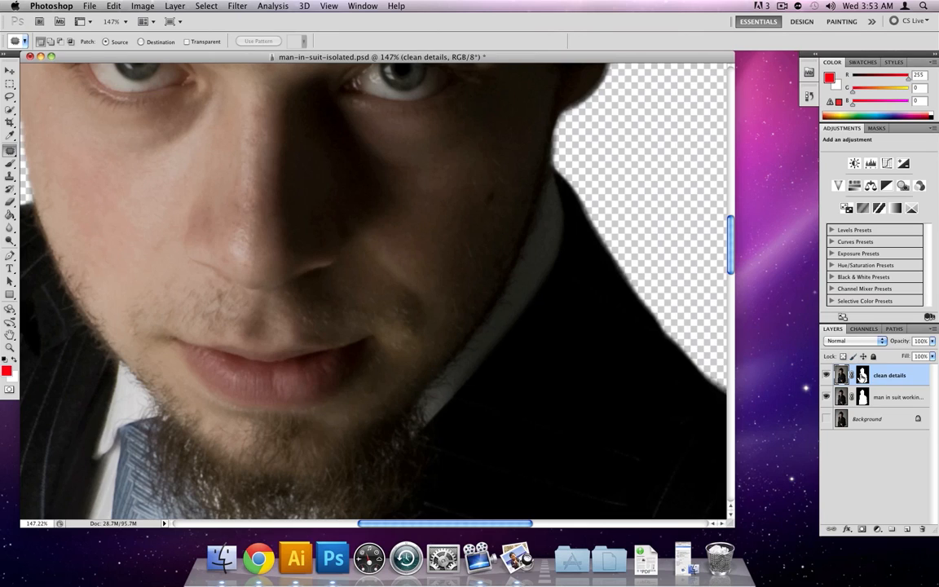
Duplicate the clean details layer and hide the original clean details and man in suit working copy layers beneath it.
right_click(891, 376)
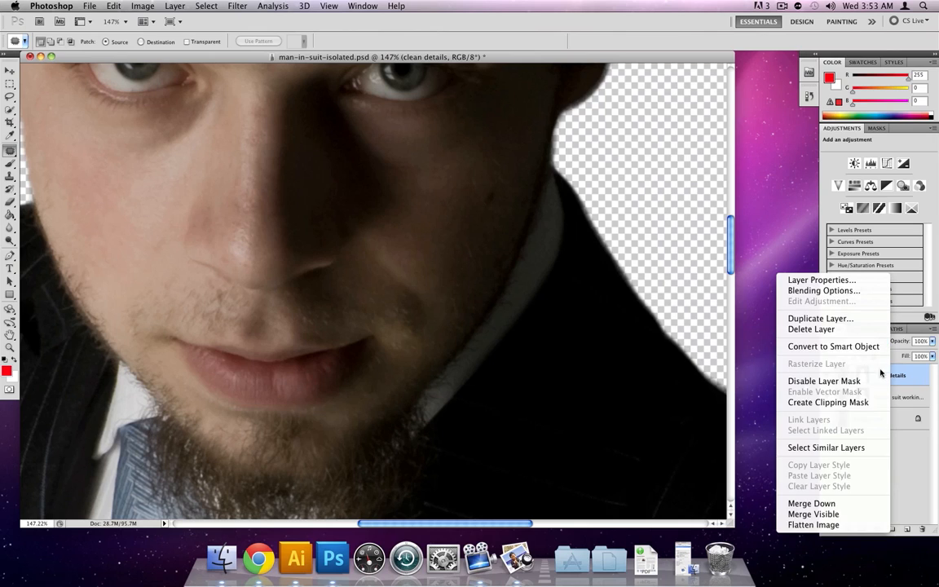
click(812, 320)
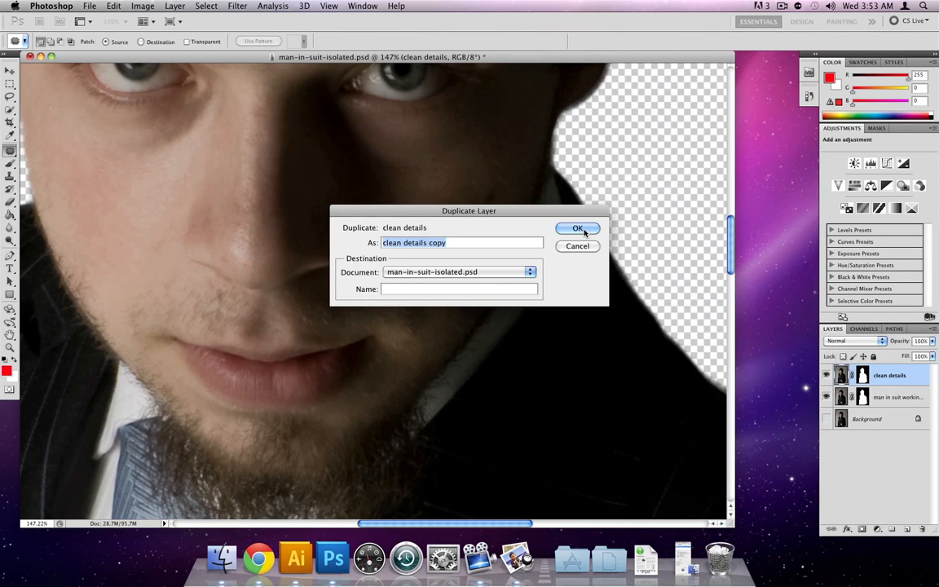
click(580, 229)
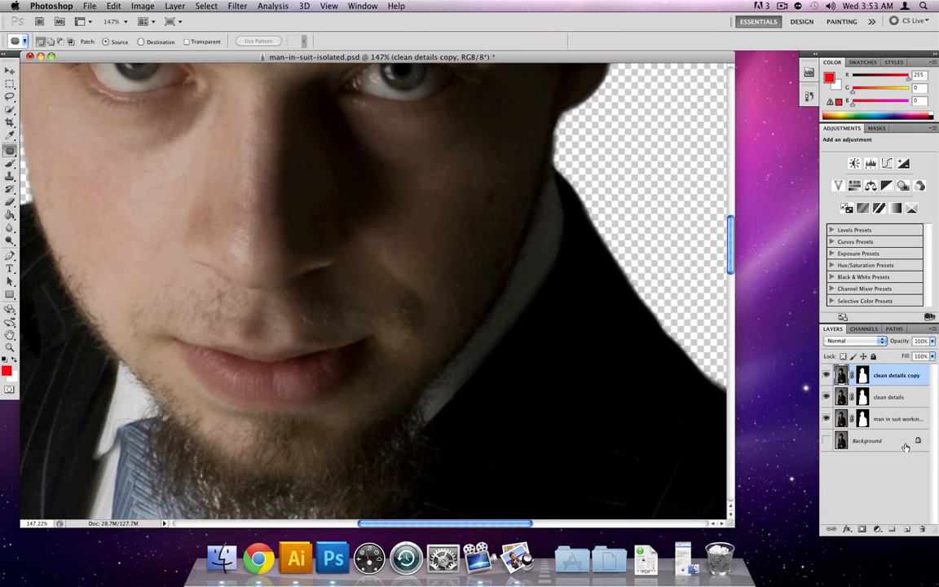
drag(826, 419, 826, 397)
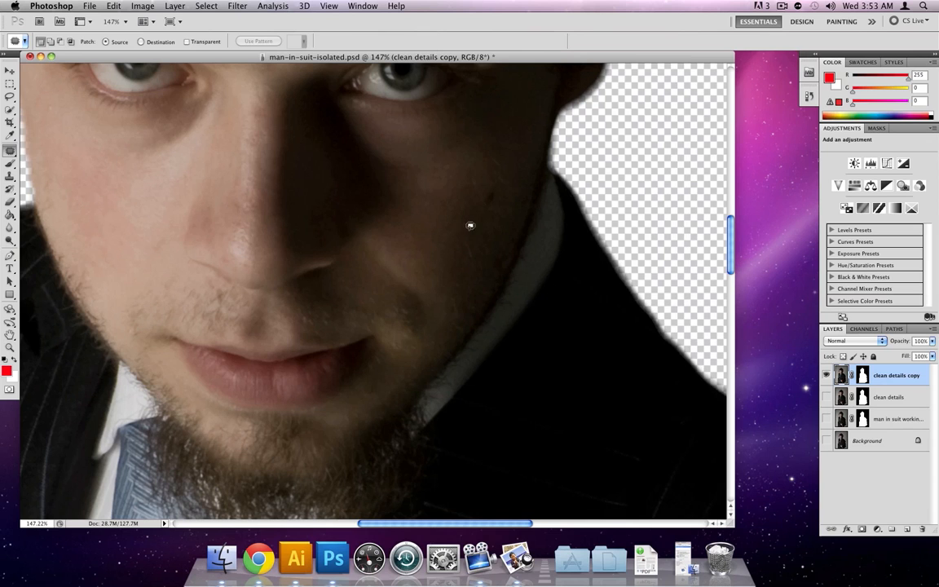
Set up the Clone Stamp tool with an 85 px brush at 0% hardness and 8% opacity for retouching the forehead.
drag(437, 211, 507, 307)
drag(396, 175, 352, 355)
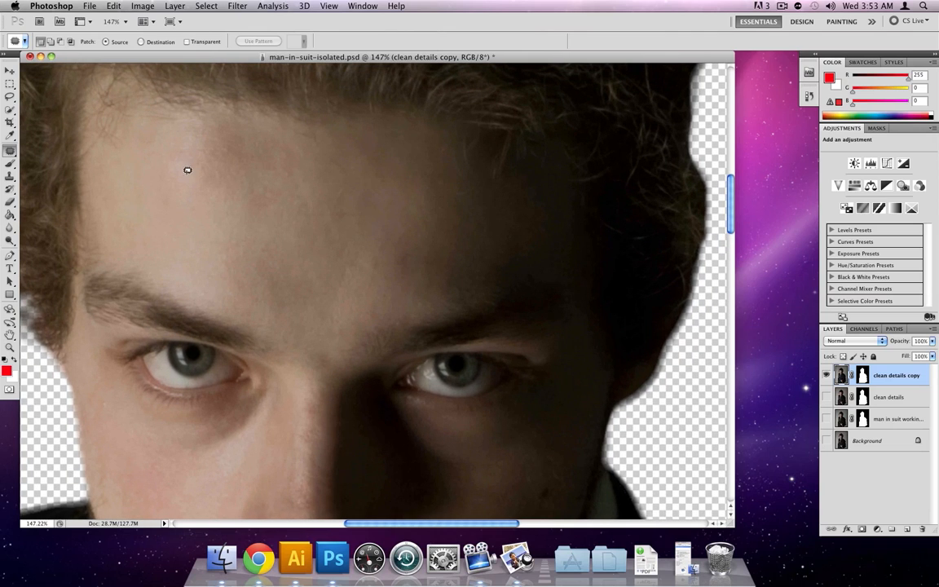
click(10, 176)
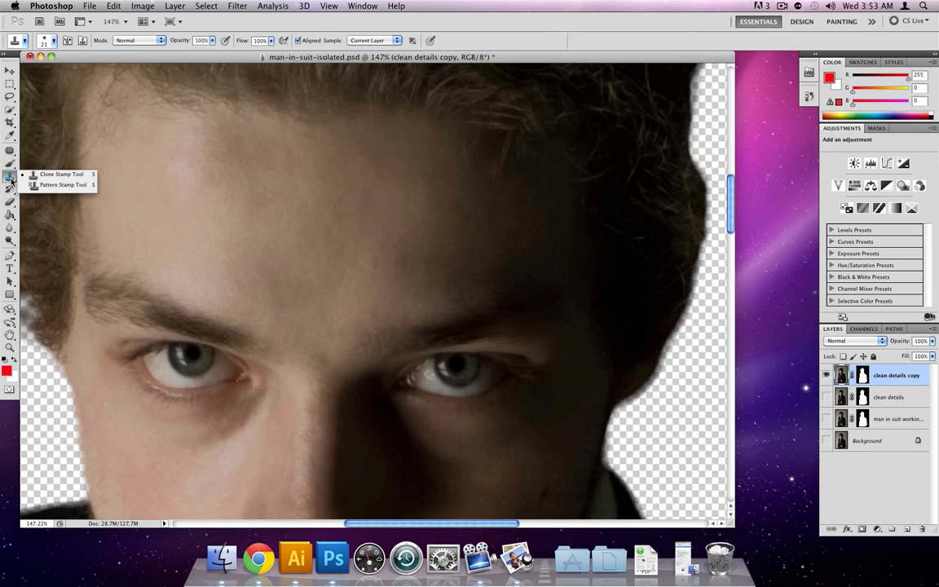
click(64, 179)
click(48, 39)
drag(40, 71, 60, 71)
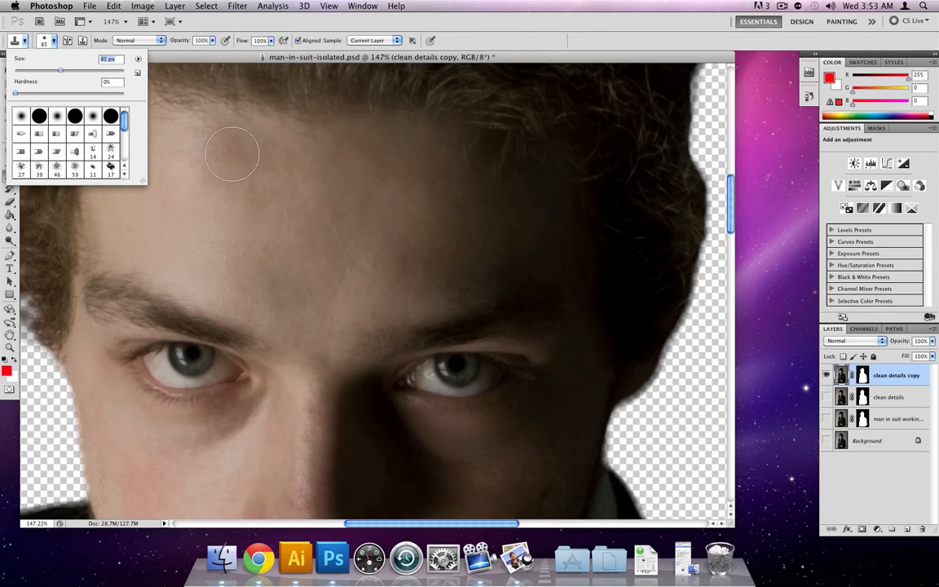
click(212, 40)
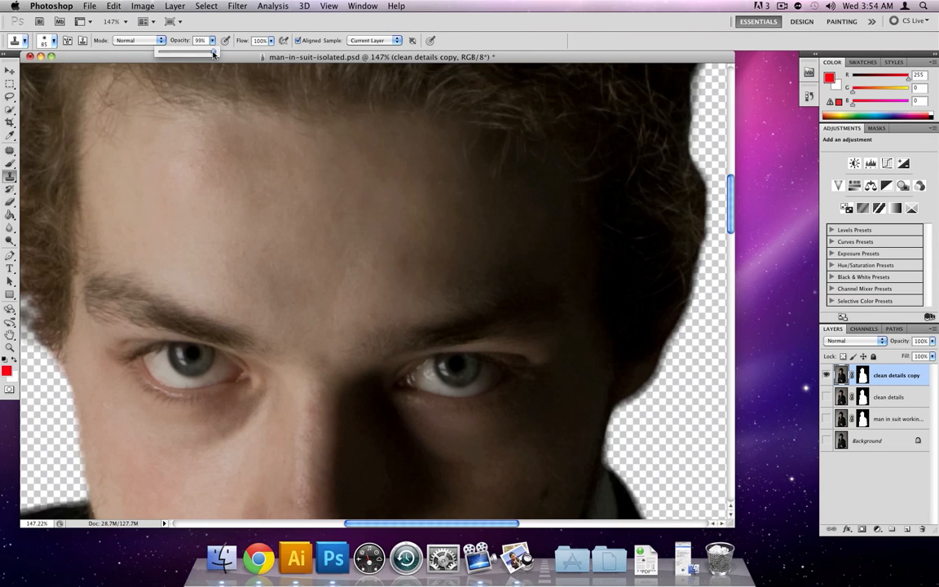
drag(213, 53, 164, 53)
click(230, 18)
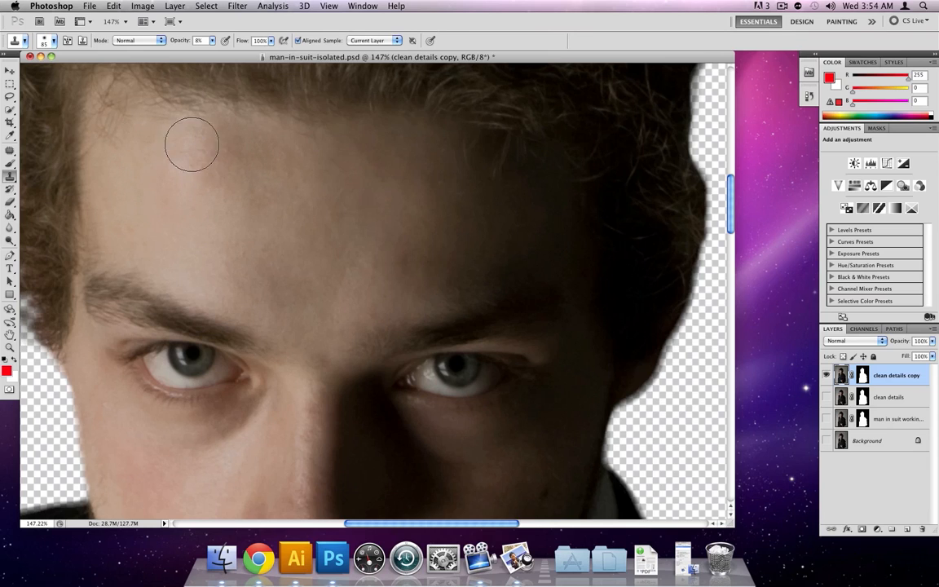
Clone nearby skin over the pinkish uneven patches on the lit side of the forehead and compare against the clean details layer.
alt+click(278, 180)
mouse_move(229, 140)
mouse_down()
mouse_move(249, 155)
mouse_move(241, 140)
mouse_move(210, 135)
mouse_move(175, 201)
mouse_up()
alt+click(124, 192)
mouse_move(150, 182)
mouse_down()
mouse_move(200, 169)
mouse_move(171, 185)
mouse_move(220, 166)
mouse_move(145, 170)
mouse_move(216, 163)
mouse_move(160, 201)
mouse_move(224, 159)
mouse_move(171, 187)
mouse_move(198, 160)
mouse_move(149, 170)
mouse_move(215, 148)
mouse_move(167, 188)
mouse_move(205, 192)
mouse_move(145, 191)
mouse_move(205, 196)
mouse_move(222, 208)
mouse_move(154, 189)
mouse_move(212, 149)
mouse_move(149, 245)
mouse_move(179, 267)
mouse_move(234, 172)
mouse_move(192, 165)
mouse_move(240, 169)
mouse_move(189, 147)
mouse_up()
alt+click(240, 200)
alt+click(202, 218)
mouse_move(194, 201)
mouse_down()
mouse_move(214, 208)
mouse_move(237, 192)
mouse_up()
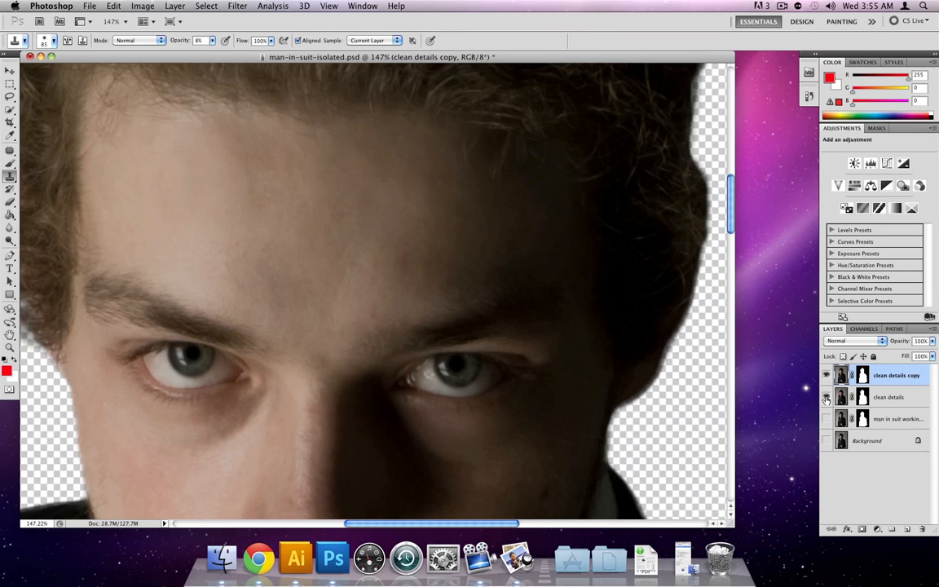
click(826, 374)
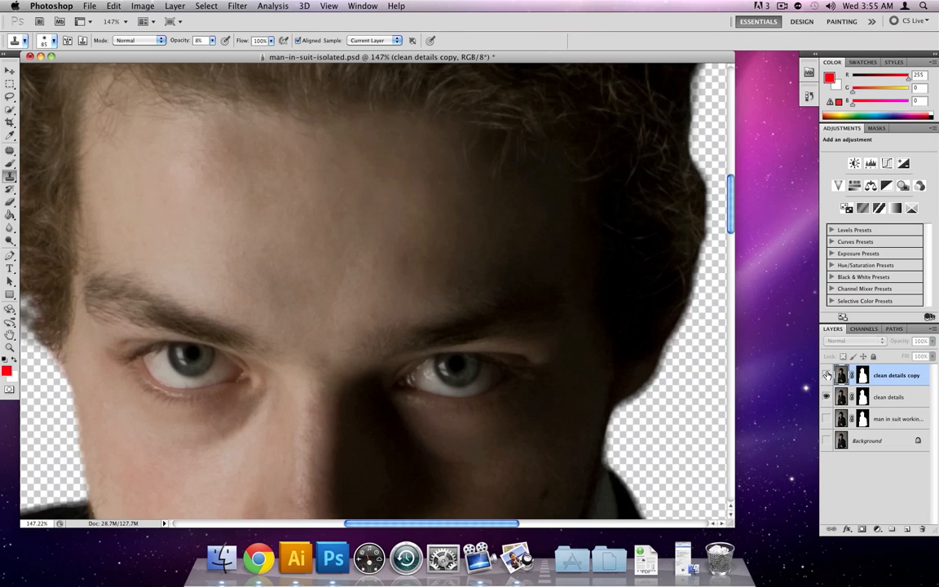
click(827, 374)
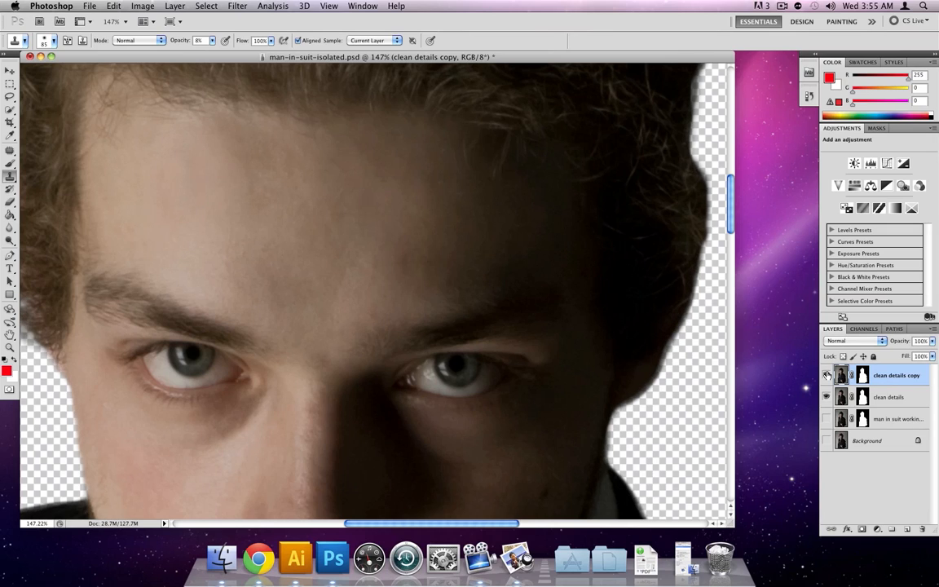
Compare the forehead with the clean details layer and clone nearby skin over the upper forehead below the hairline.
click(826, 374)
click(827, 374)
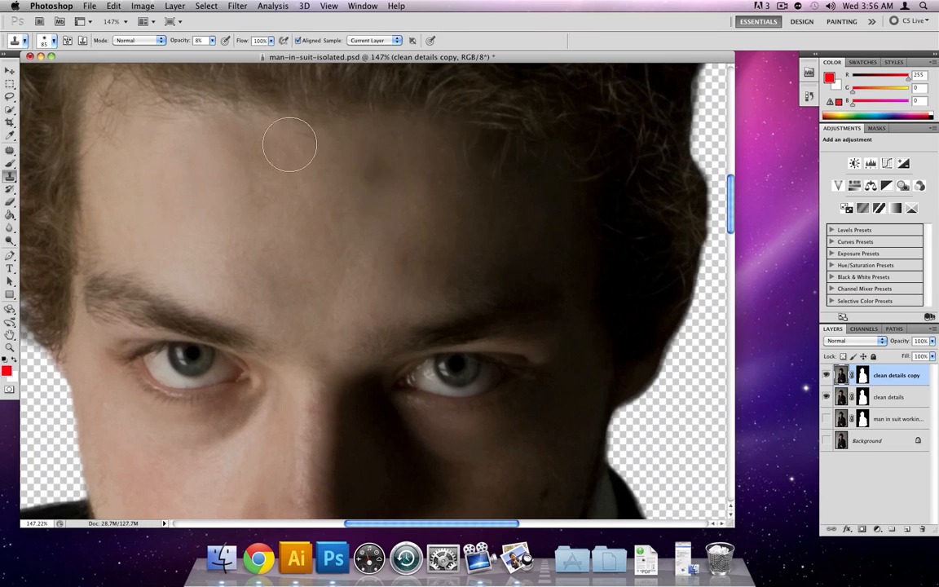
mouse_move(223, 135)
mouse_down()
mouse_move(278, 219)
mouse_move(314, 170)
mouse_move(242, 150)
mouse_move(262, 190)
mouse_move(298, 182)
mouse_up()
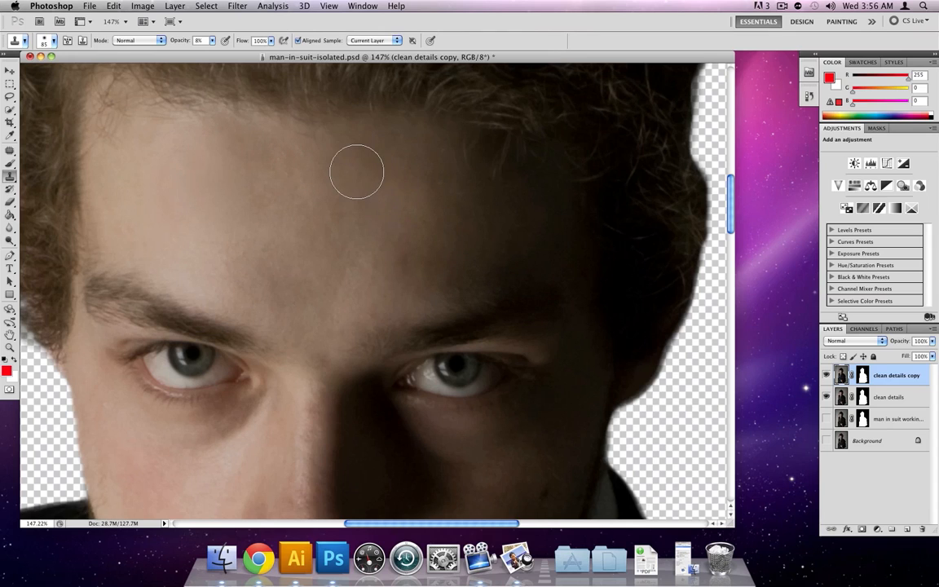
Set the Clone Stamp brush to 55 px and clone cheek skin over the shadow beneath the eye on the lit side.
scroll(356, 171, down, 5)
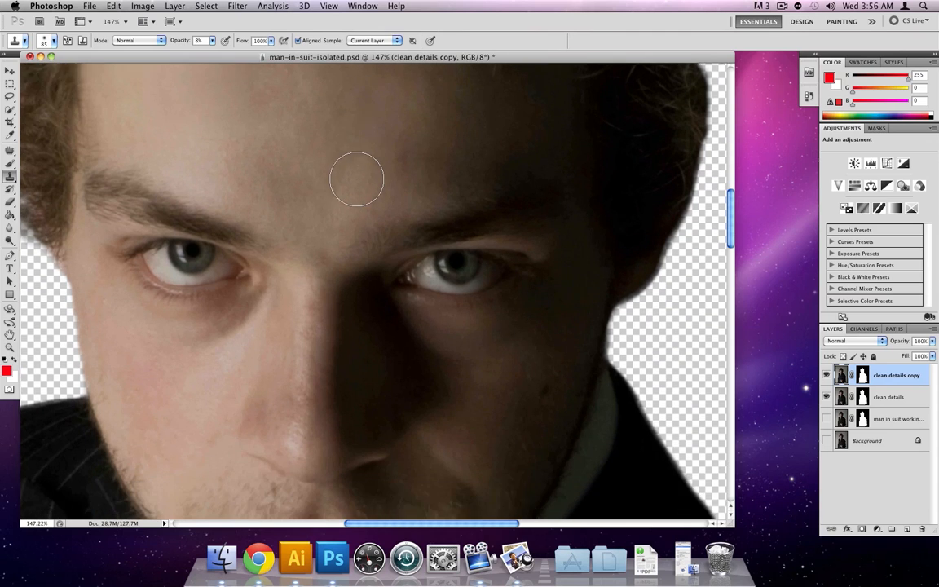
scroll(356, 179, down, 4)
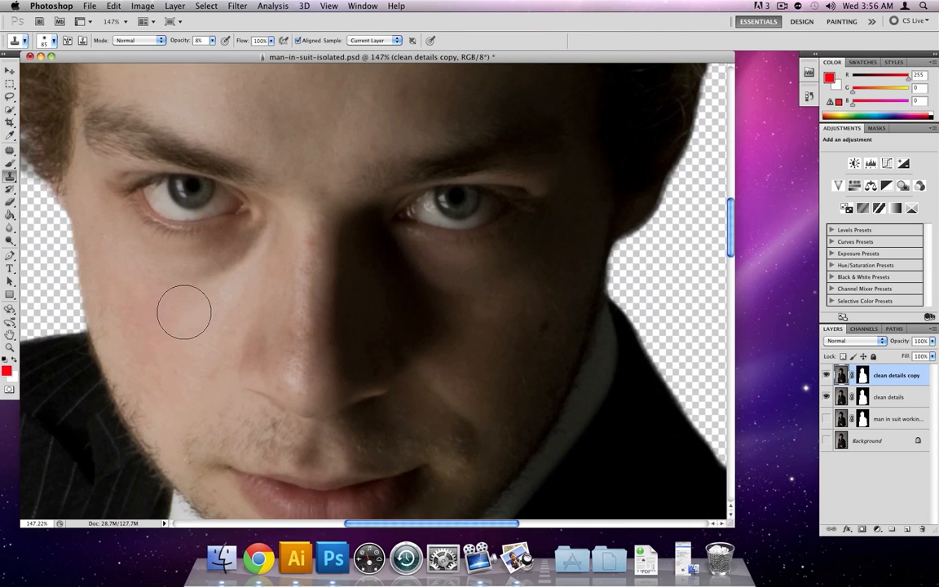
click(54, 42)
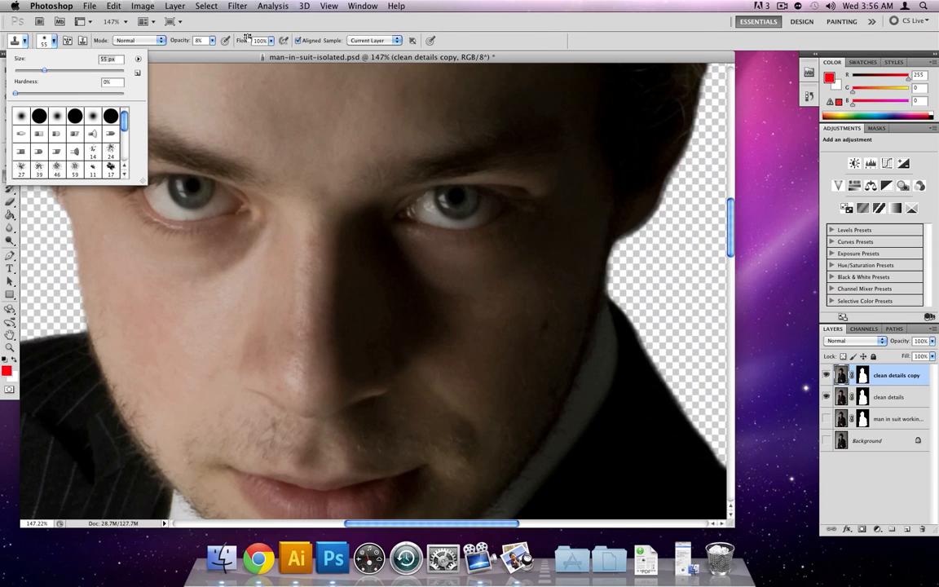
click(221, 57)
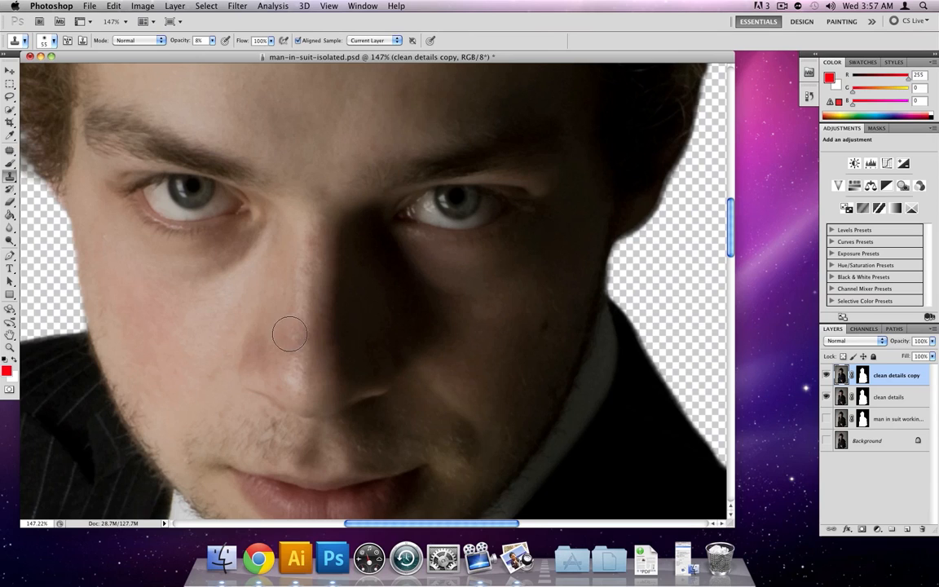
alt+click(218, 292)
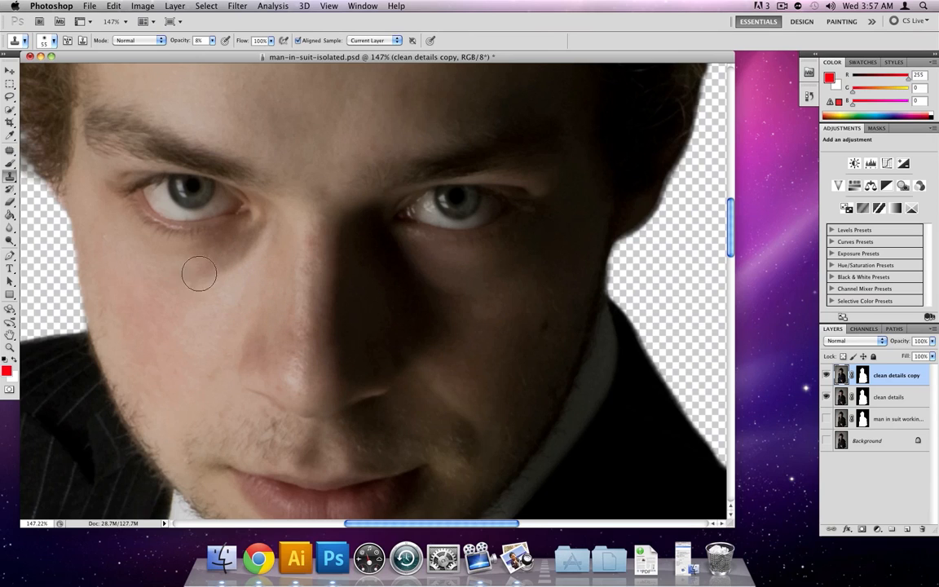
drag(182, 249, 220, 267)
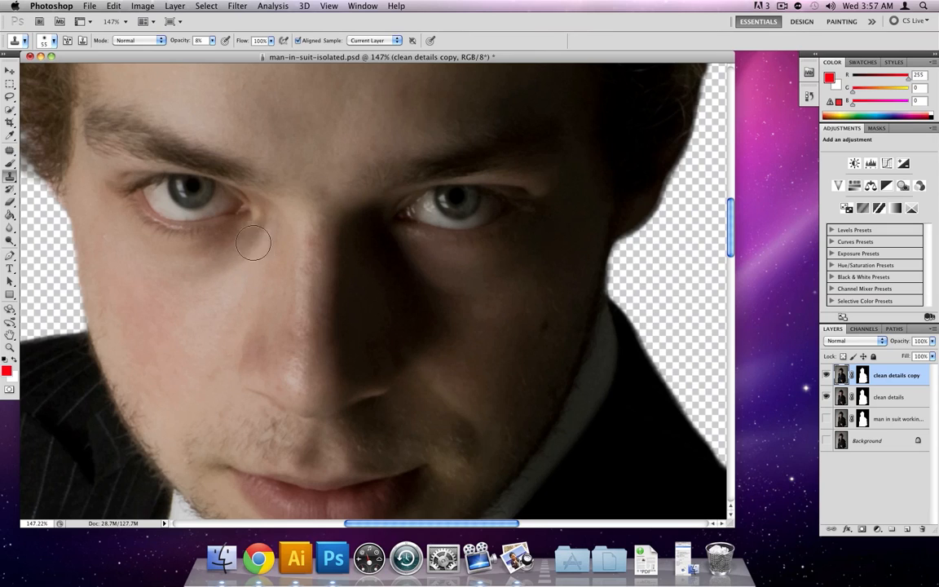
Clone freshly sampled cheek skin along the rest of the lit under-eye area, up to the bridge of the nose.
alt+click(243, 310)
mouse_move(171, 281)
mouse_down()
mouse_move(168, 266)
mouse_move(189, 233)
mouse_move(218, 228)
mouse_move(230, 238)
mouse_up()
alt+click(177, 250)
alt+click(170, 280)
drag(205, 266, 224, 275)
alt+click(220, 308)
mouse_move(282, 230)
mouse_down()
mouse_move(259, 275)
mouse_move(253, 247)
mouse_up()
Compare the under-eye retouching before and after by toggling the visibility of the clean details copy layer.
scroll(313, 273, down, 1)
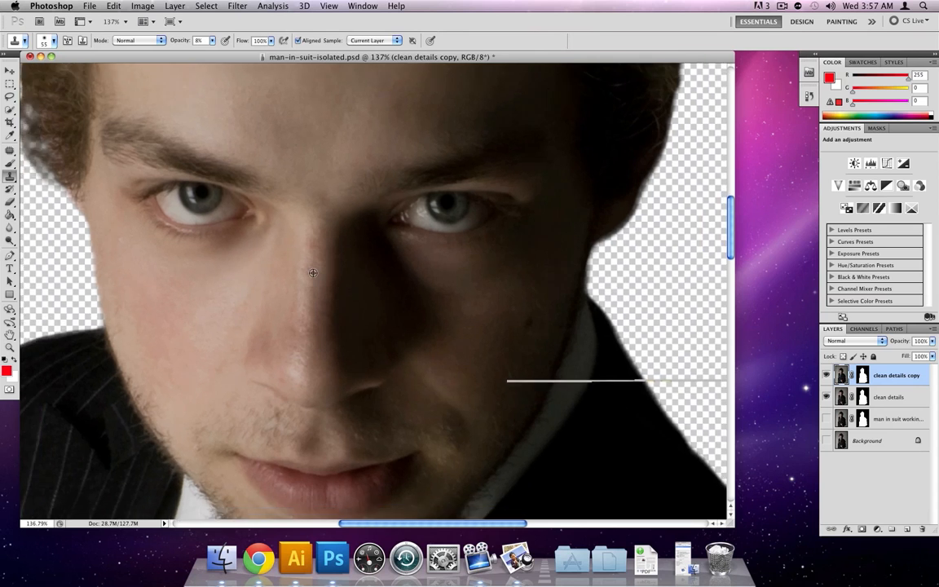
scroll(313, 273, down, 2)
scroll(304, 272, up, 4)
click(827, 376)
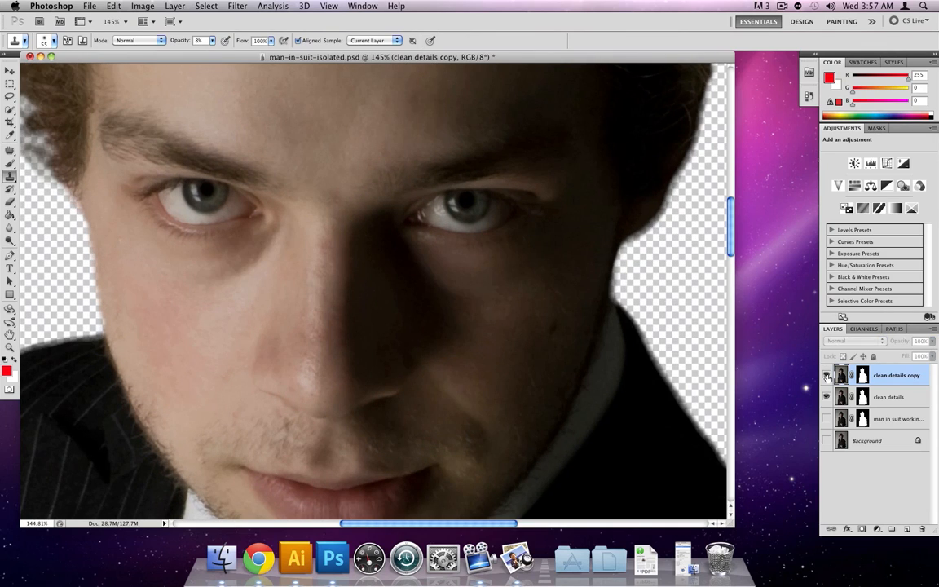
click(827, 376)
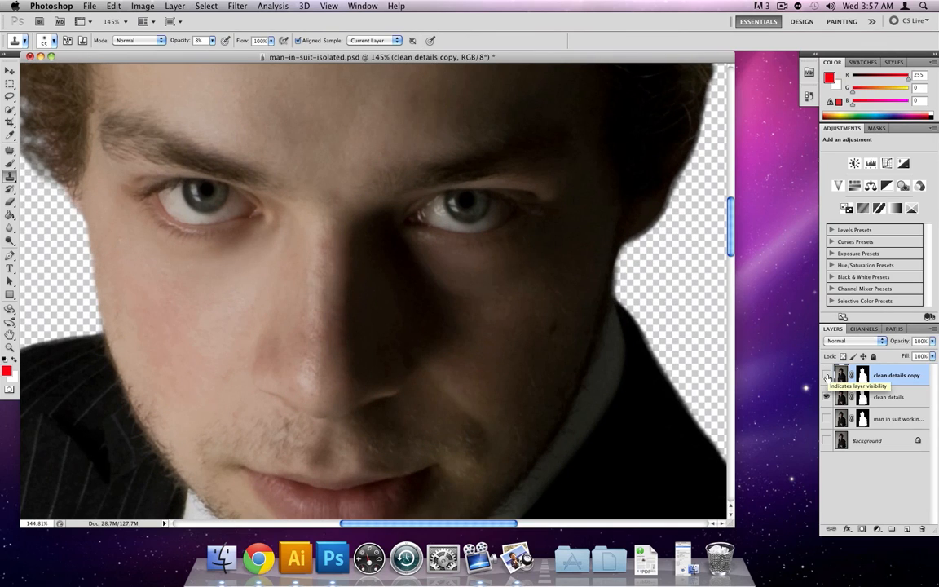
click(827, 376)
click(827, 376)
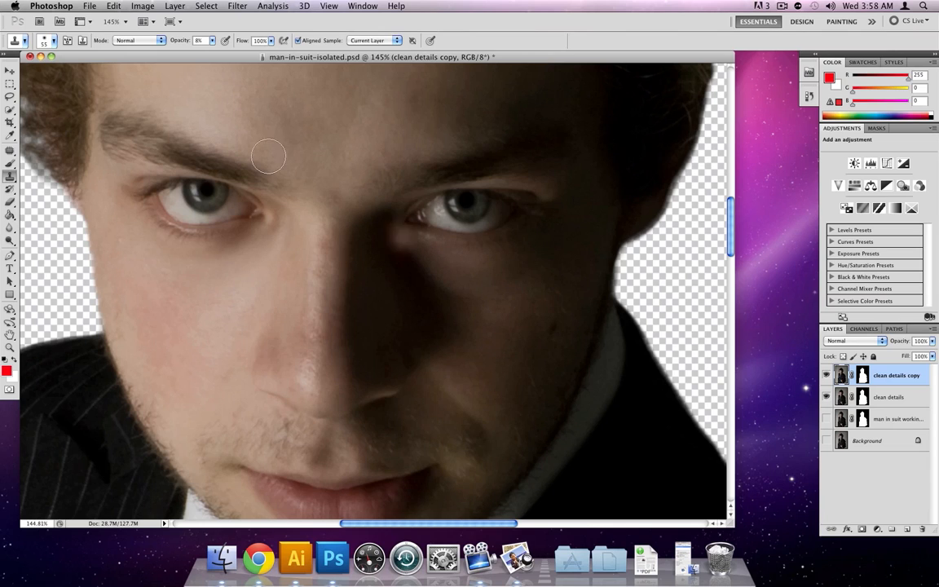
Set the Clone Stamp brush to 69 px and clone nearby skin over uneven tones on the shadowed cheek.
click(54, 41)
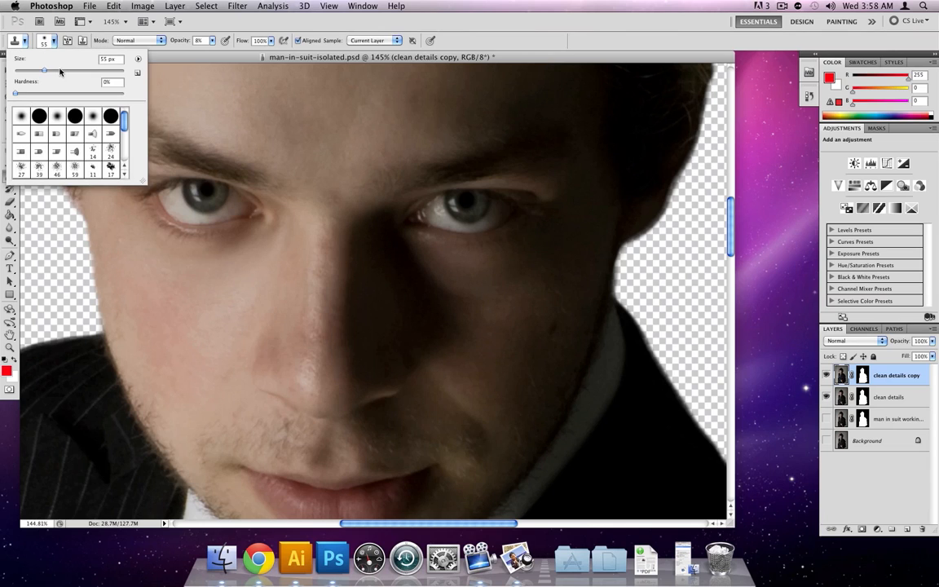
drag(58, 68, 54, 69)
click(403, 55)
drag(488, 283, 478, 279)
alt+click(407, 300)
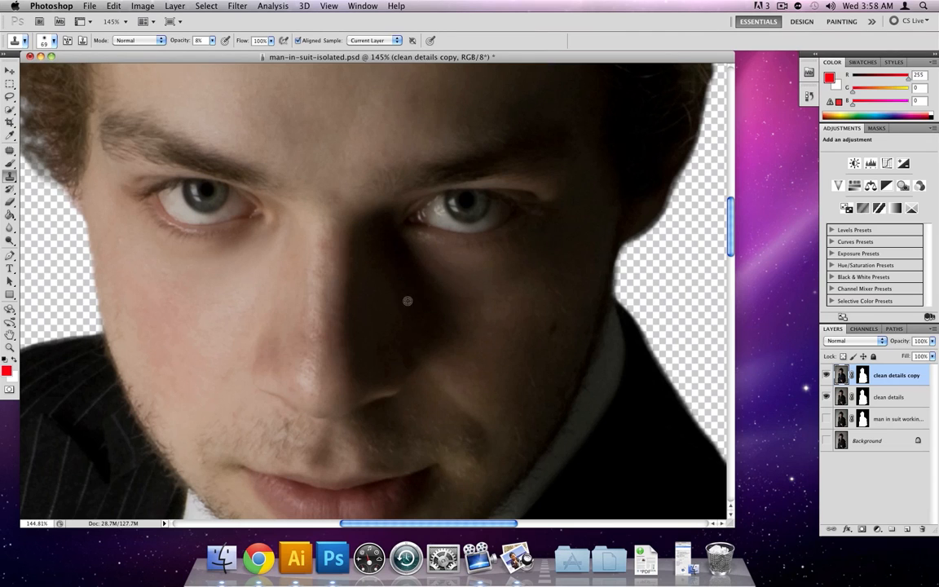
alt+click(408, 277)
alt+click(428, 332)
click(486, 319)
Set the Clone Stamp brush to 46 px and retouch the shadowed lower cheek with skin sampled close by.
key(super+minus)
key(super+minus)
key(super+minus)
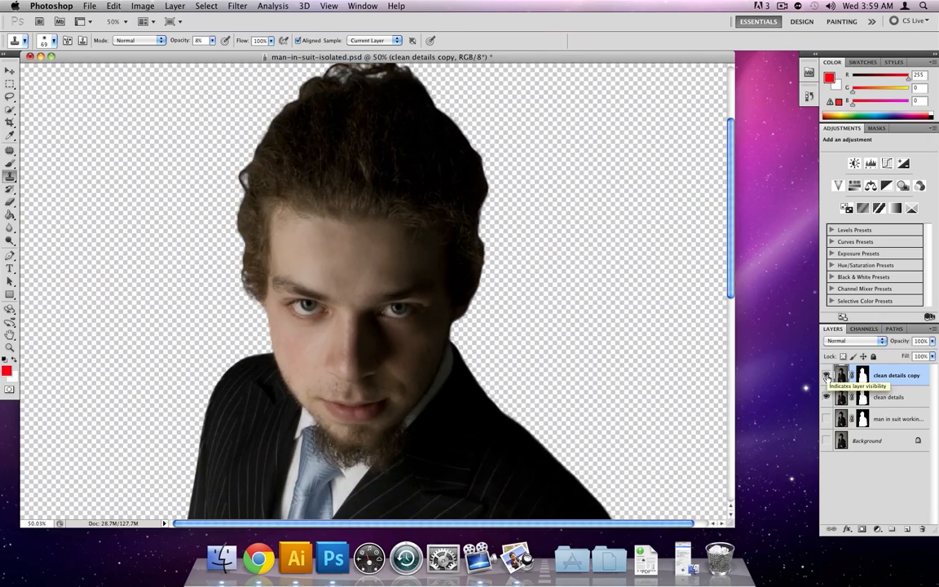
scroll(392, 421, up, 5)
click(53, 41)
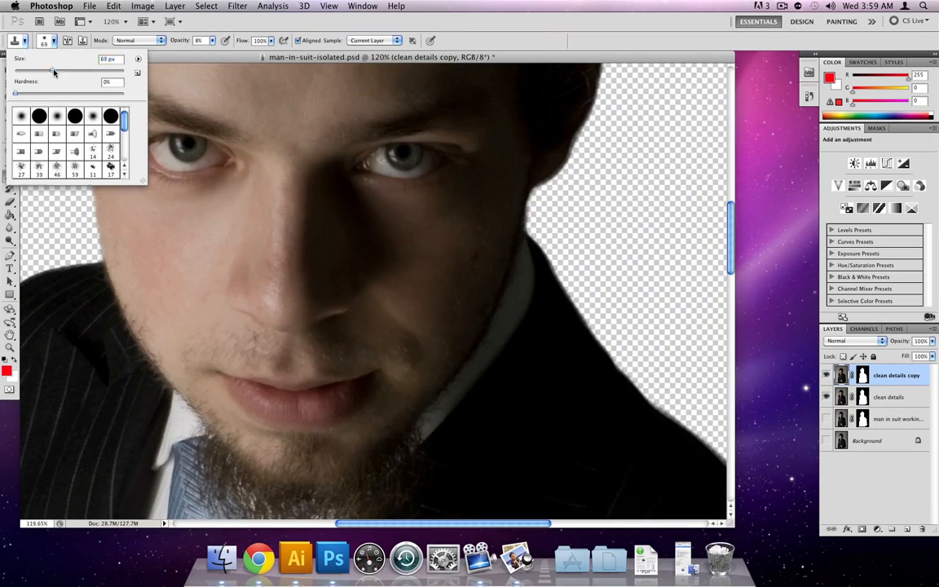
drag(55, 69, 49, 68)
click(422, 321)
alt+click(420, 313)
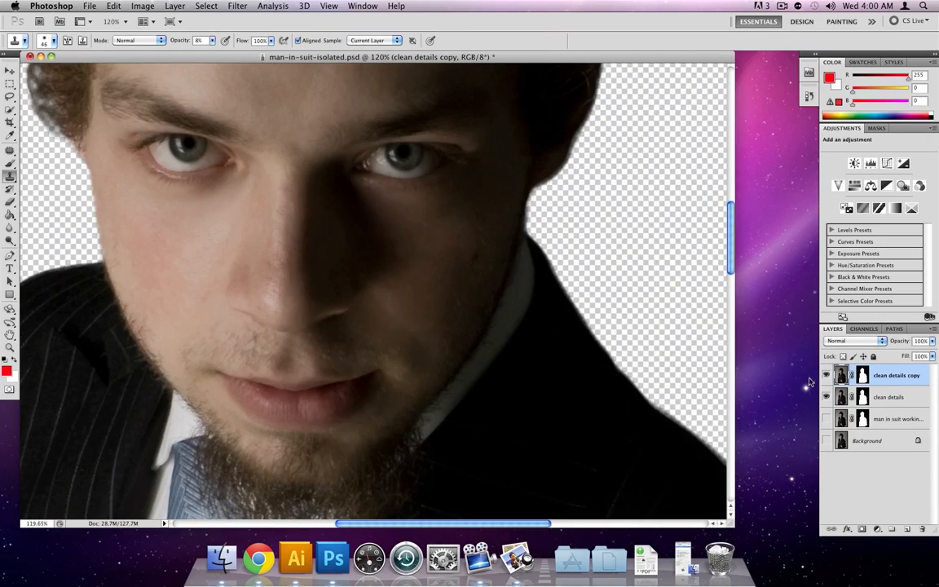
Examine the face, the pinstripe suit and the hand at several magnifications for areas that still need retouching.
scroll(359, 306, down, 5)
scroll(367, 316, up, 5)
scroll(386, 406, down, 5)
scroll(457, 341, down, 3)
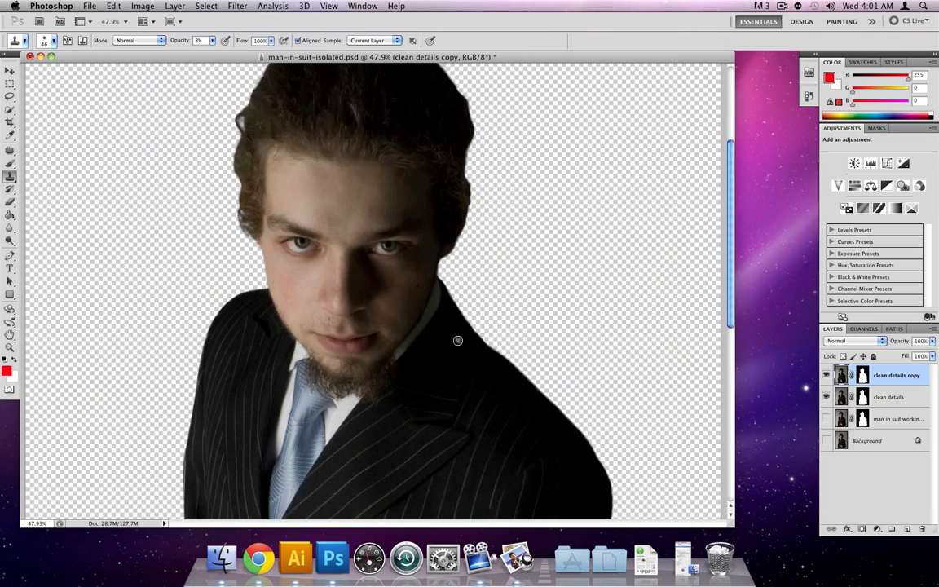
scroll(457, 341, down, 4)
scroll(475, 334, down, 8)
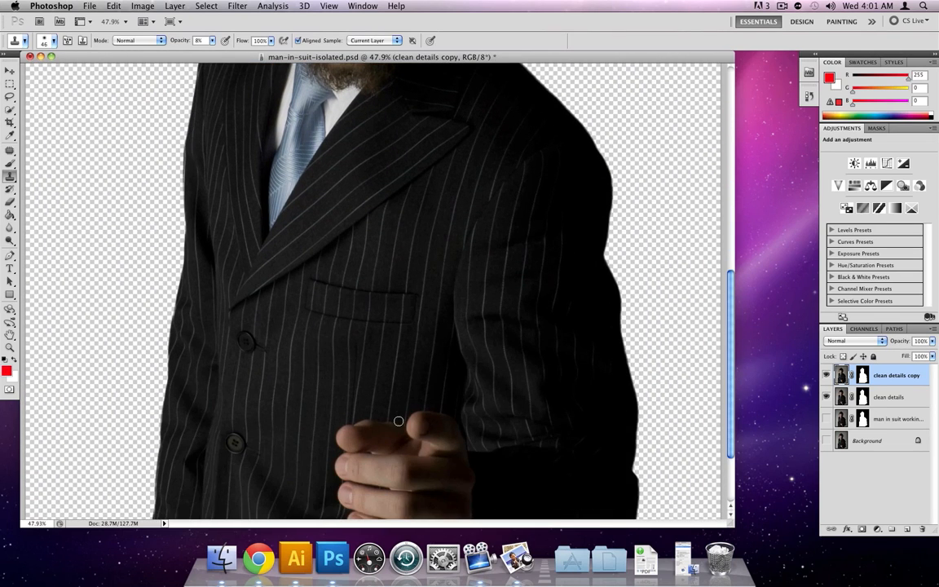
scroll(373, 381, up, 4)
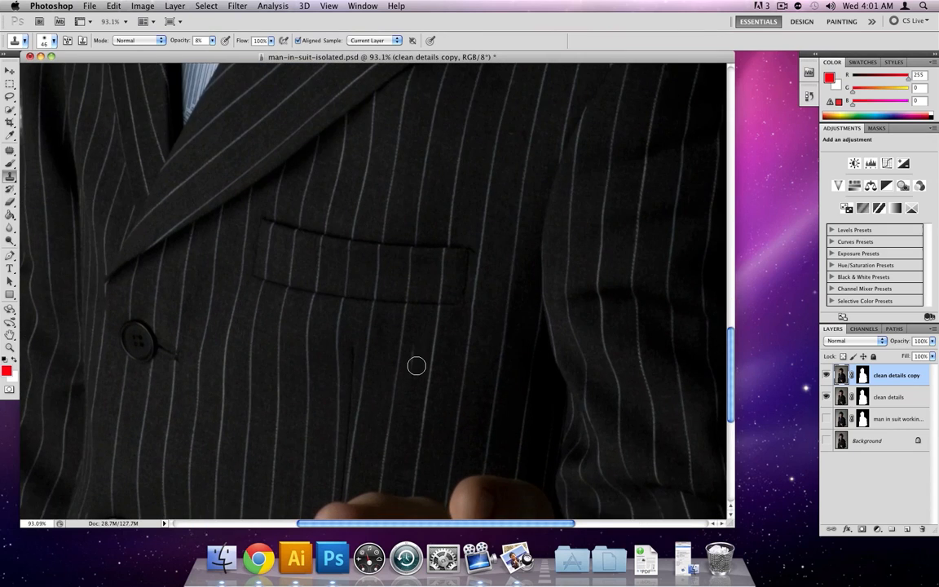
scroll(415, 366, down, 3)
scroll(415, 366, down, 5)
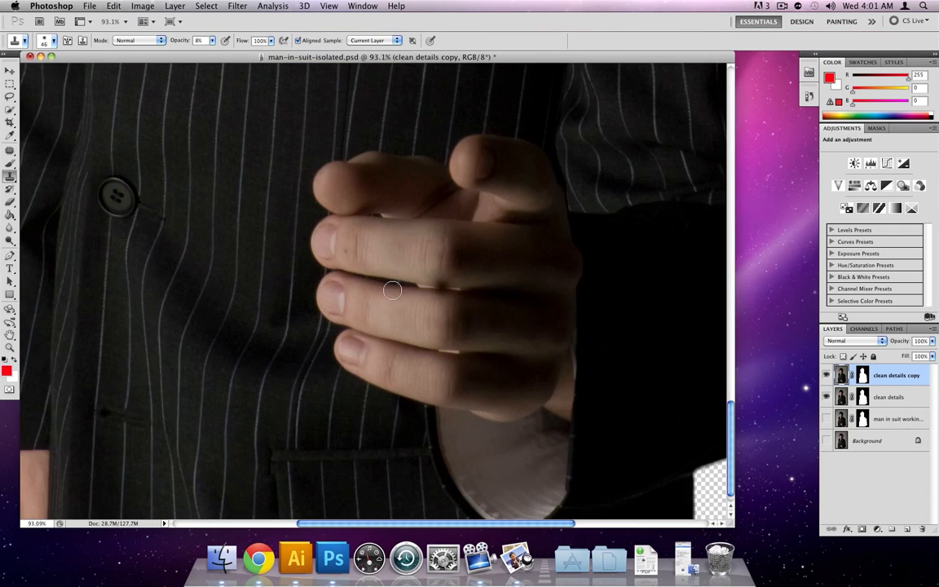
scroll(396, 364, down, 5)
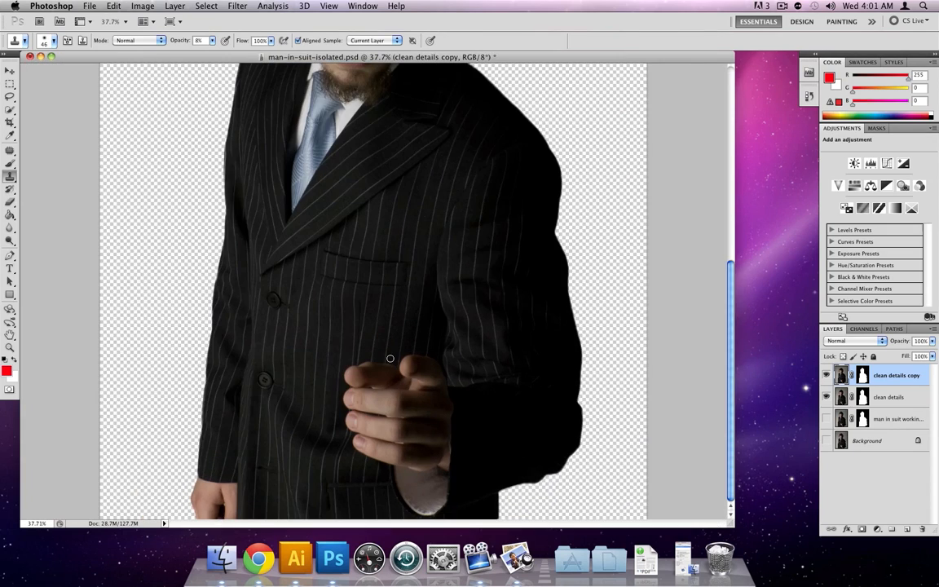
scroll(390, 363, up, 6)
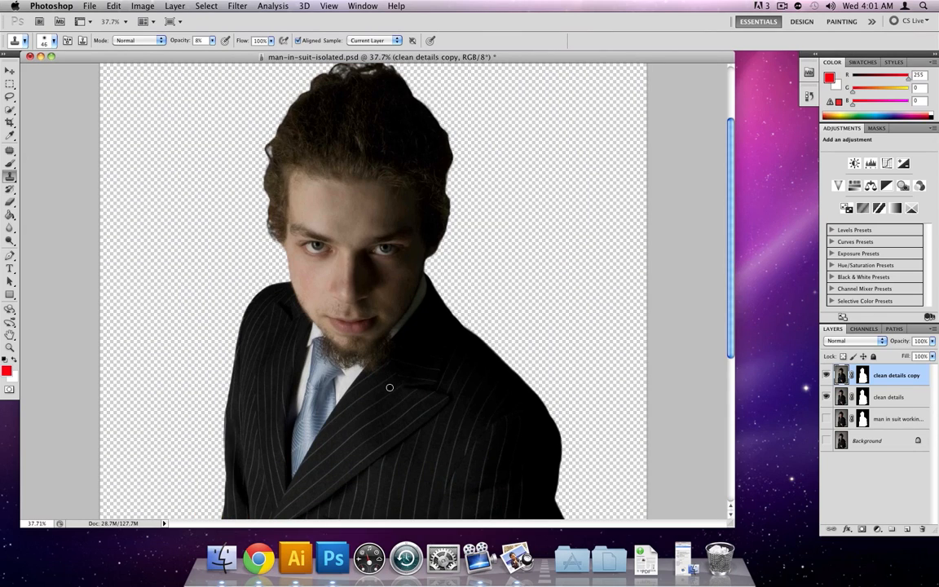
scroll(390, 387, up, 5)
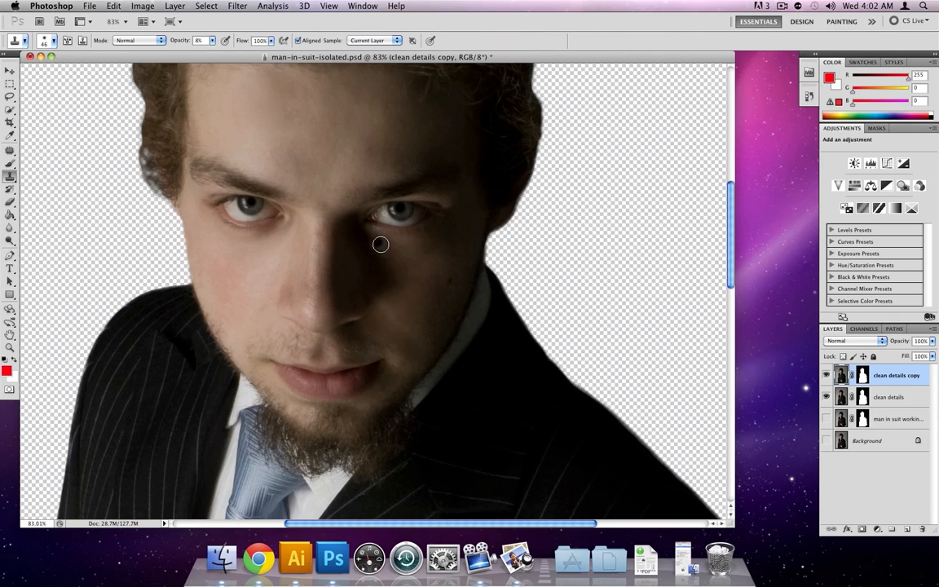
Create three duplicates of the clean details layer and move them to the top of the stack, above clean details copy.
click(889, 397)
right_click(893, 398)
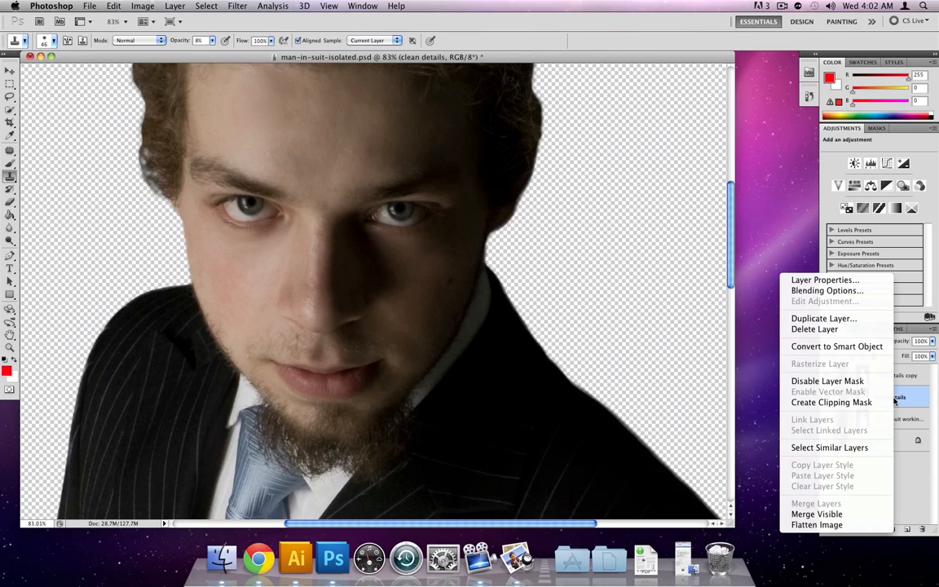
click(823, 318)
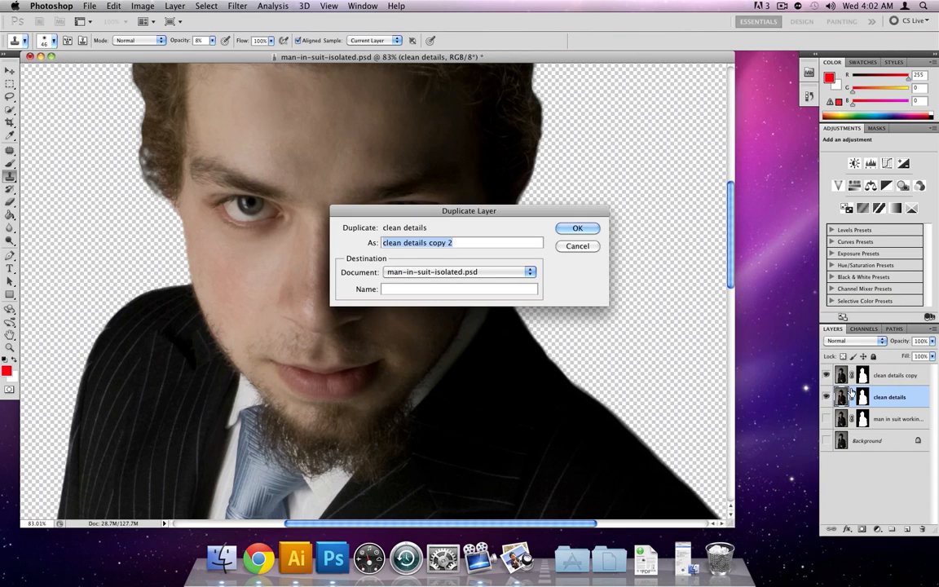
click(573, 228)
right_click(897, 397)
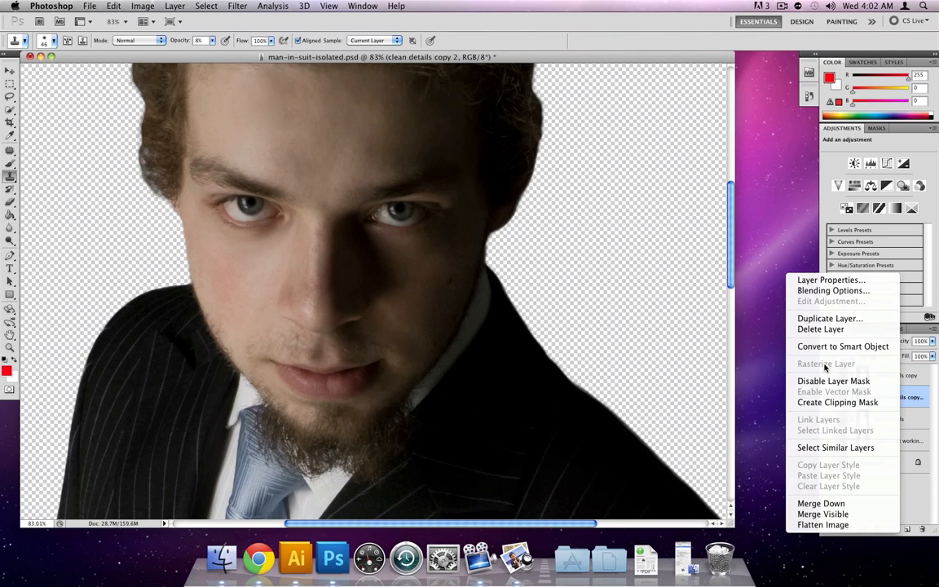
click(825, 322)
click(596, 226)
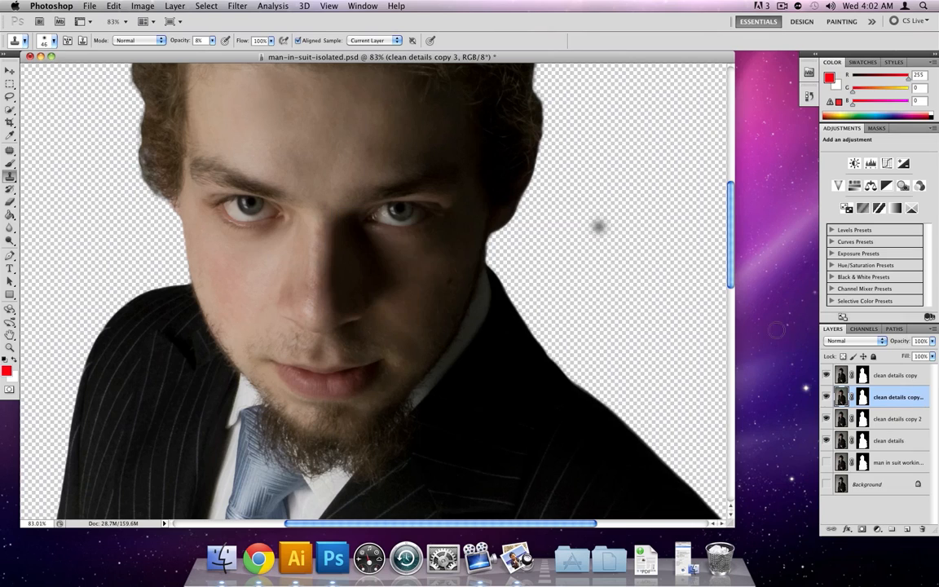
right_click(880, 397)
click(815, 318)
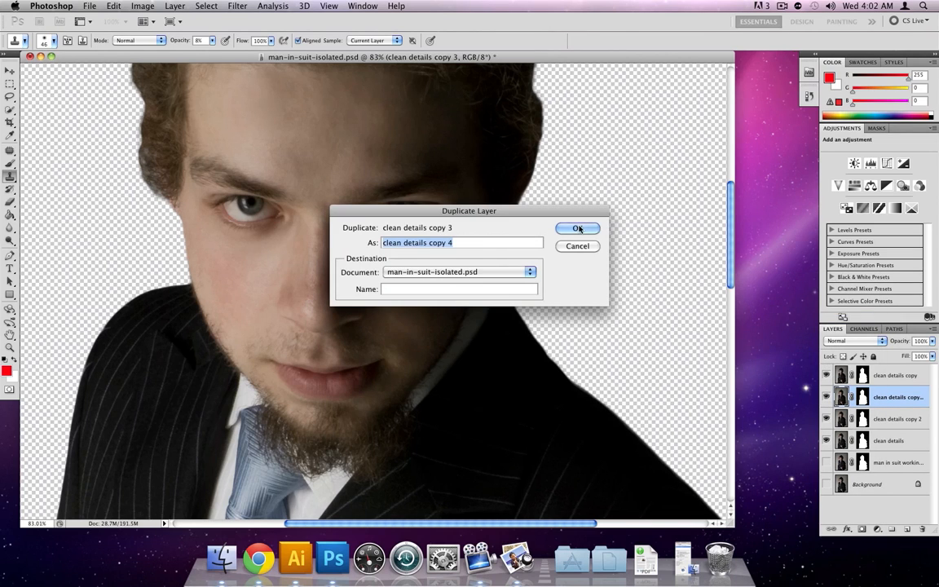
click(522, 206)
shift+click(897, 441)
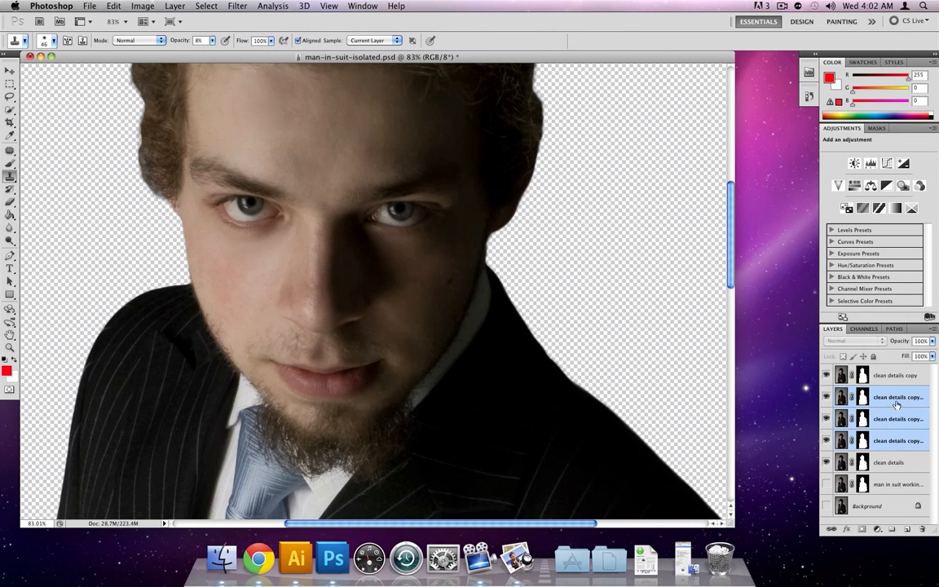
drag(897, 397, 897, 374)
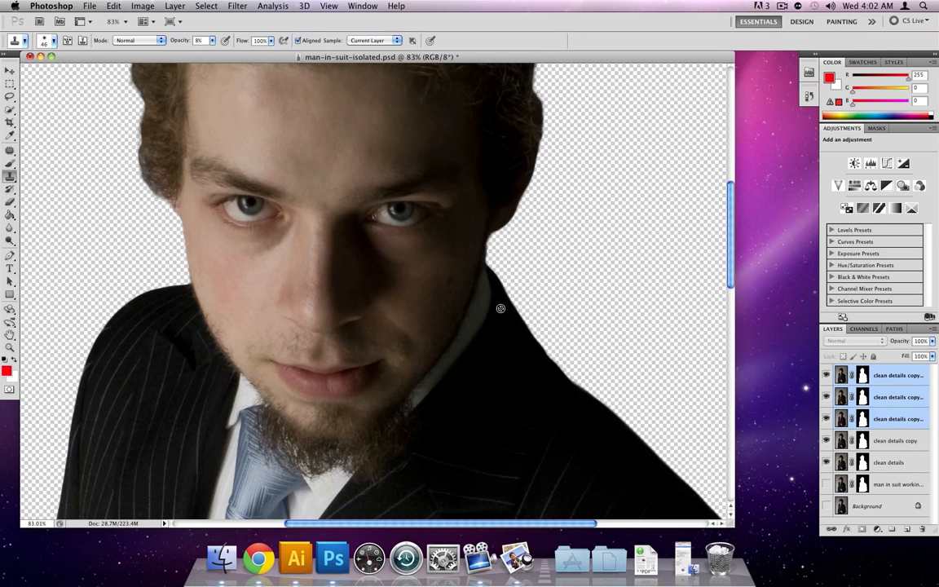
Hide the clean details copy 3 and copy 4 layers and make clean details copy 2 the only selected layer.
scroll(444, 302, down, 3)
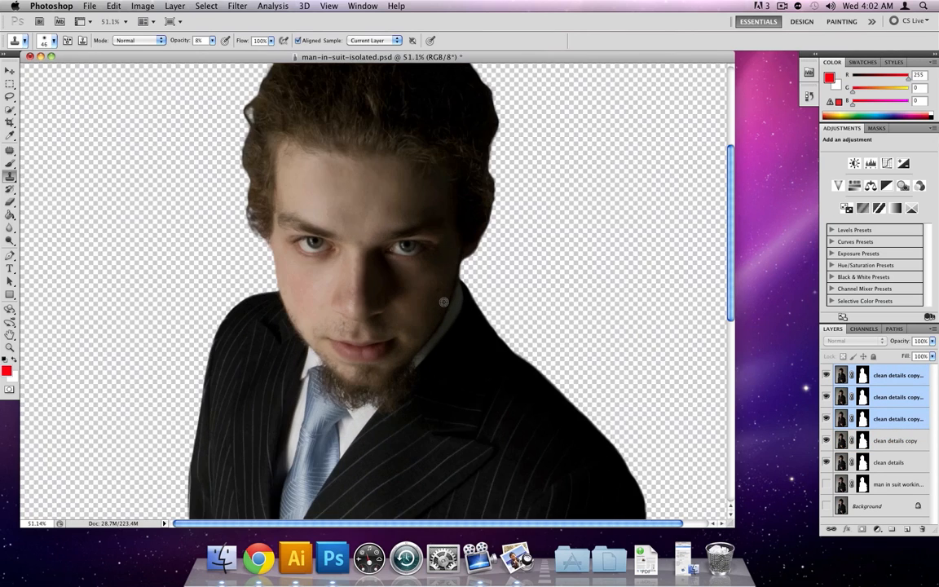
click(825, 419)
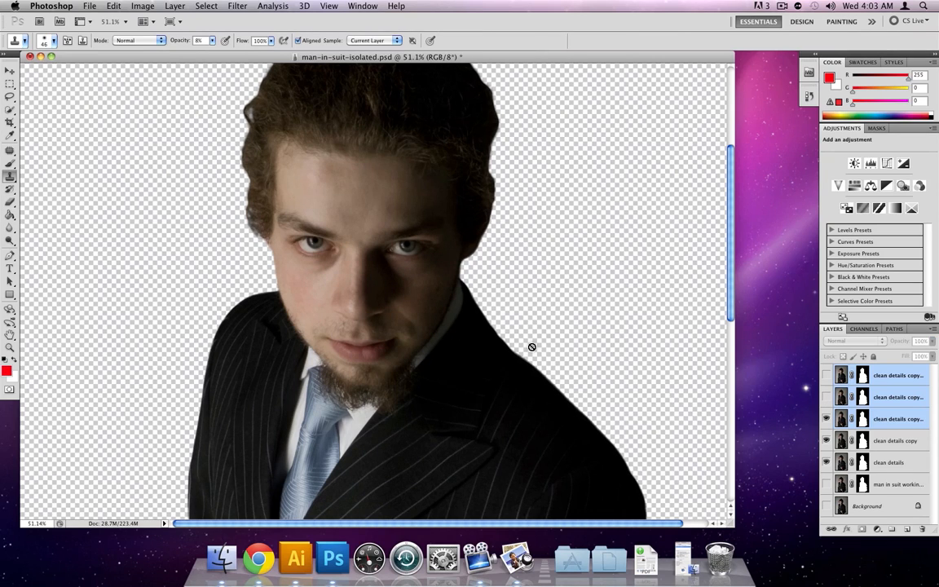
click(891, 420)
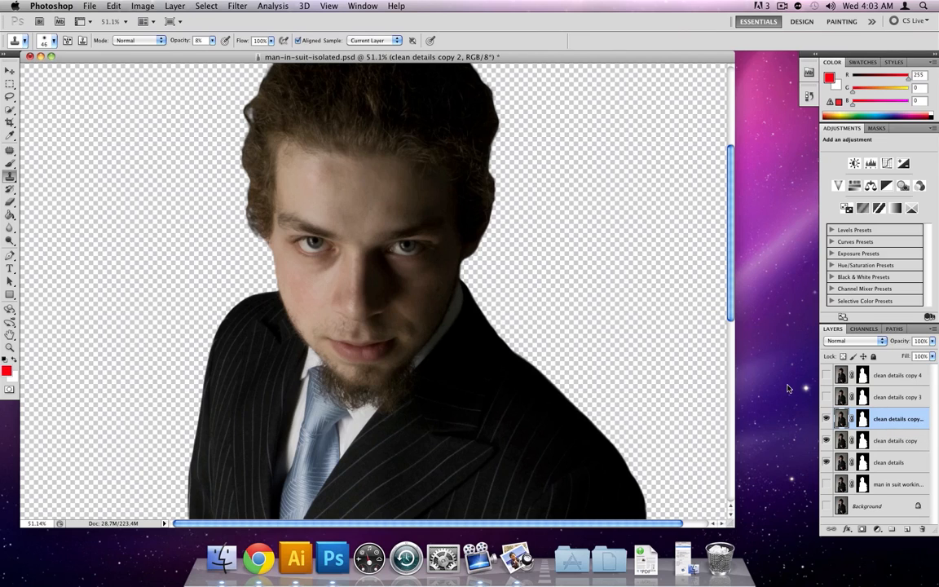
Apply the High Pass filter to clean details copy 2 with a very small radius, below 2.5 pixels.
click(238, 6)
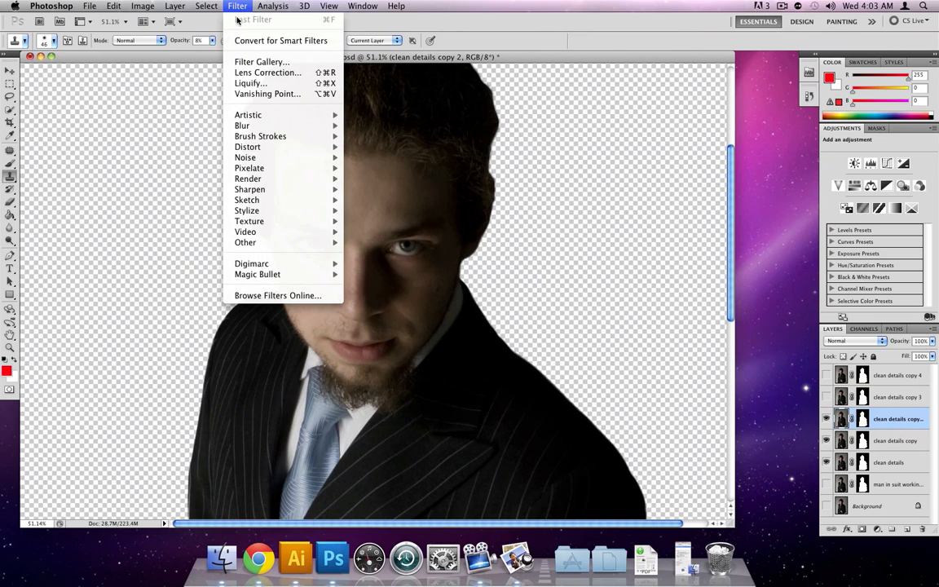
mouse_move(262, 243)
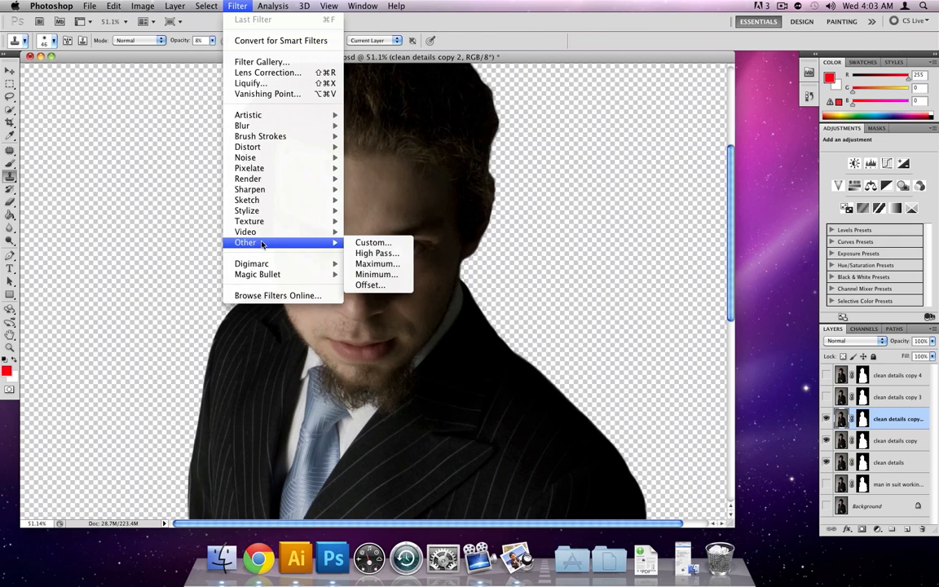
click(374, 255)
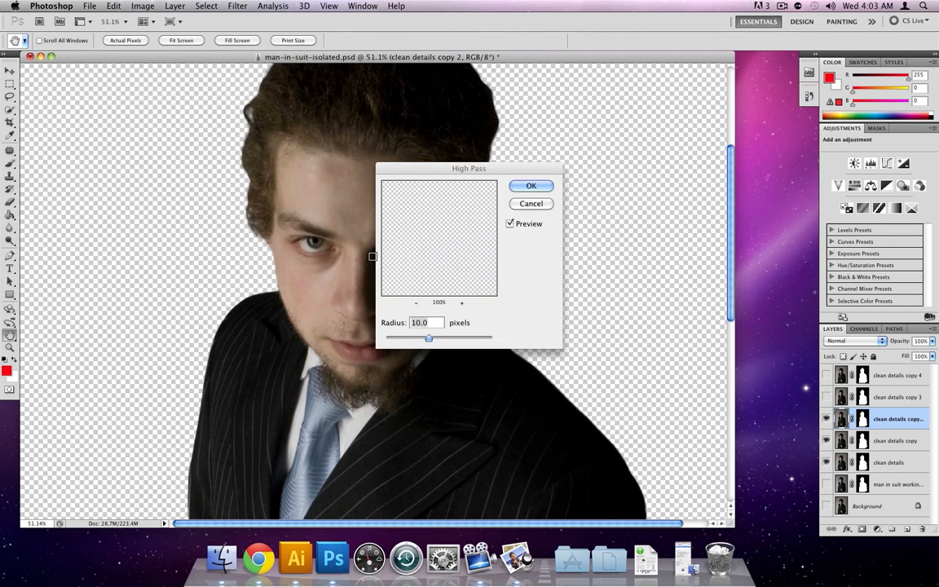
drag(454, 171, 571, 143)
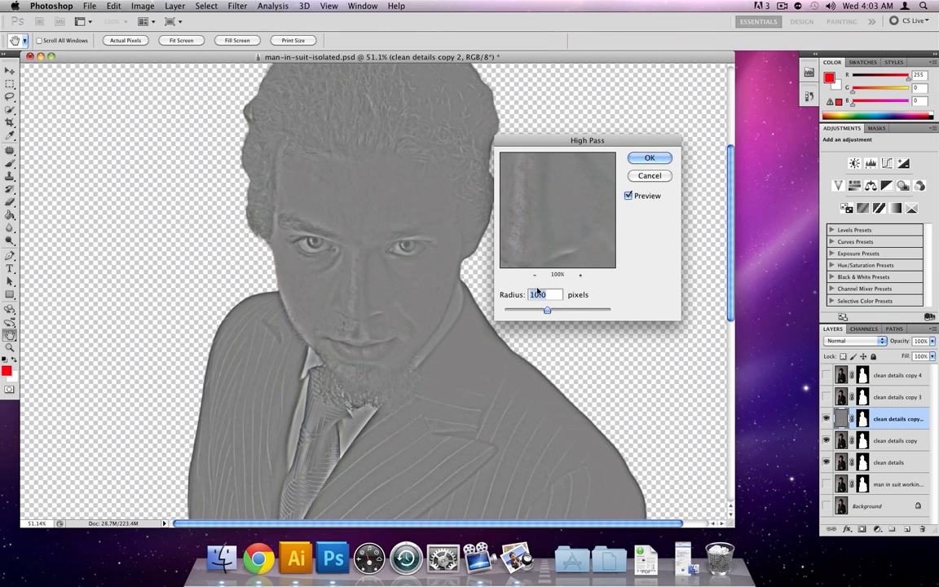
drag(548, 311, 519, 311)
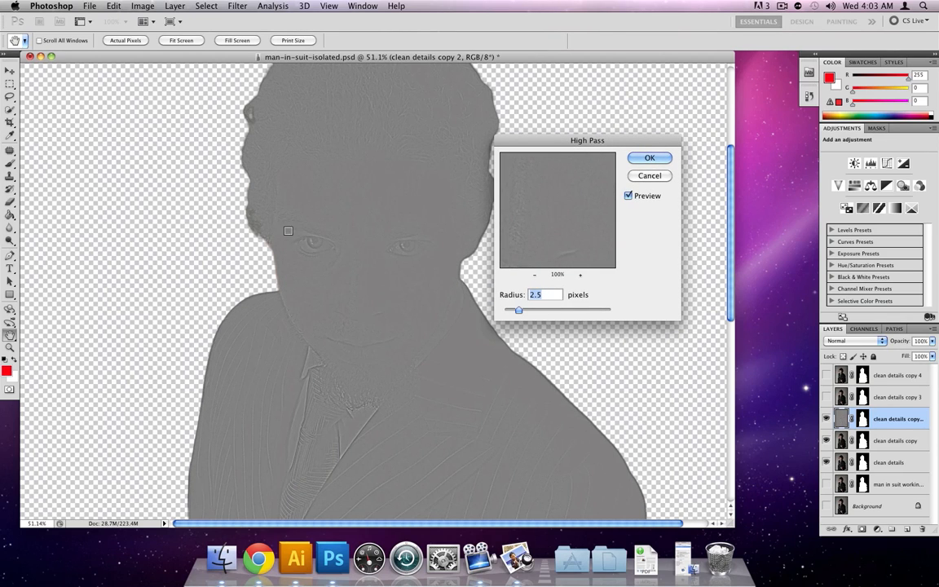
drag(519, 310, 511, 312)
click(650, 157)
key(s)
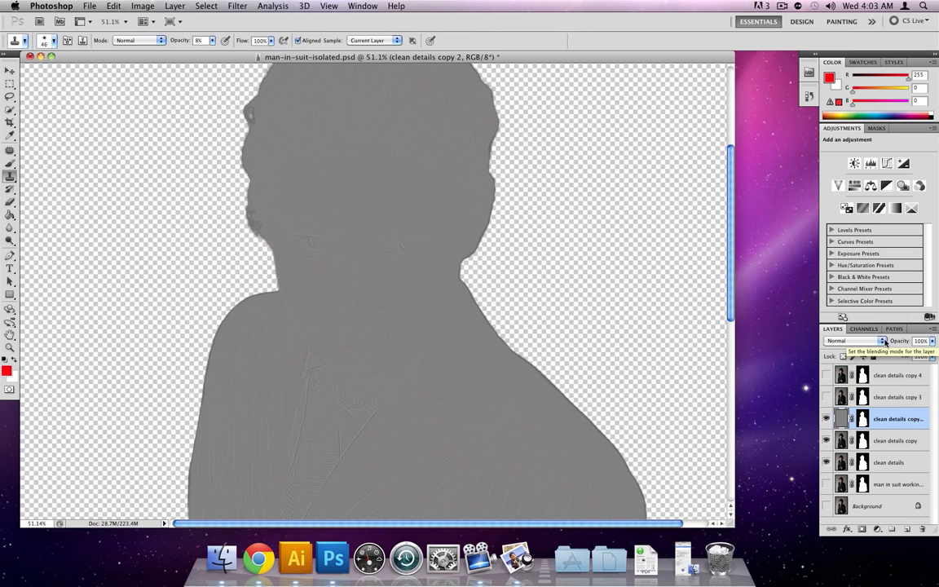
Set clean details copy 2 to Overlay blending and compare the eyes close up with the layer hidden and shown.
click(883, 342)
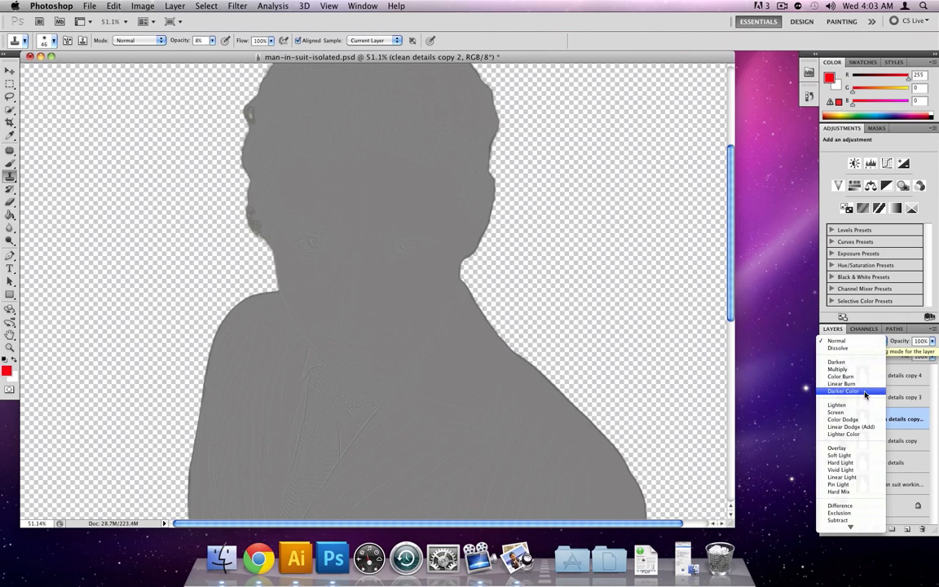
click(846, 449)
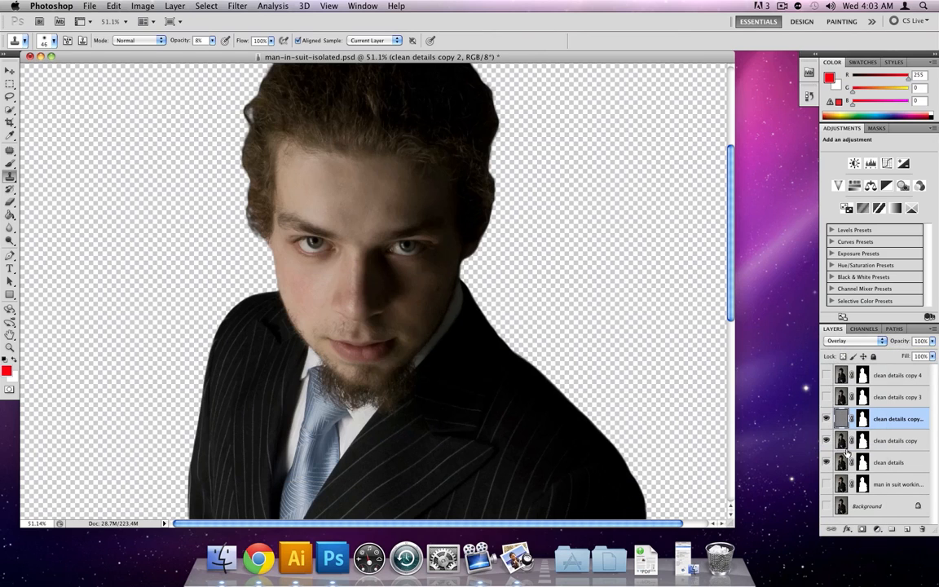
click(826, 418)
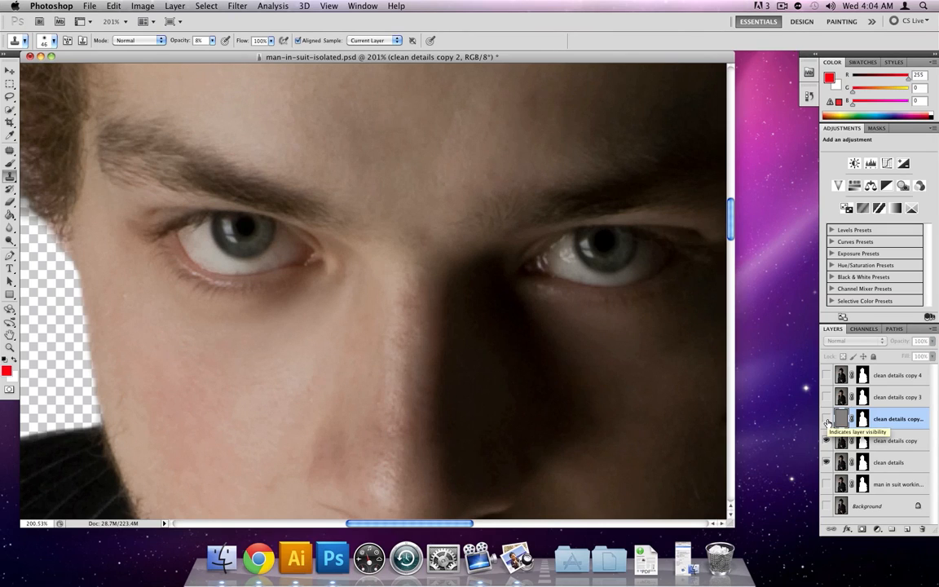
click(826, 419)
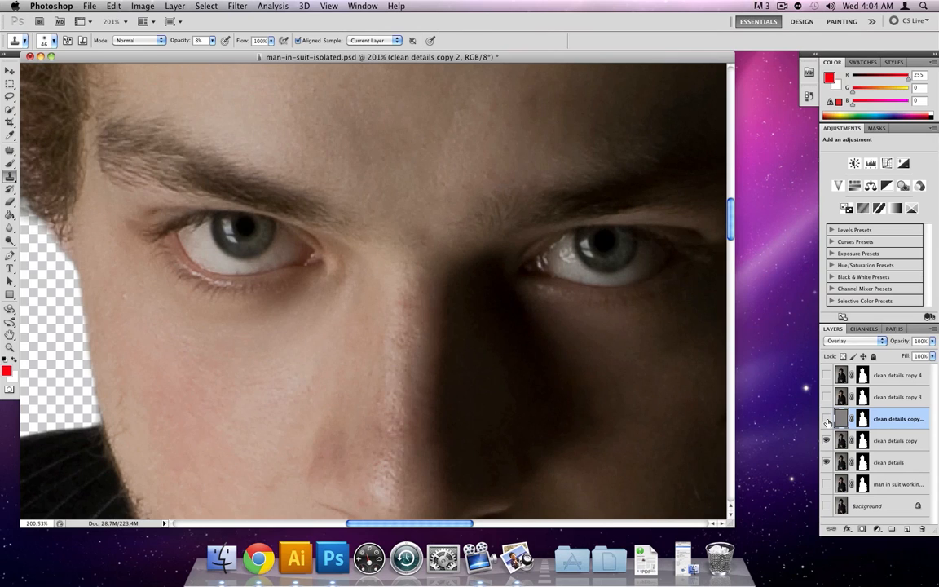
click(827, 419)
click(827, 419)
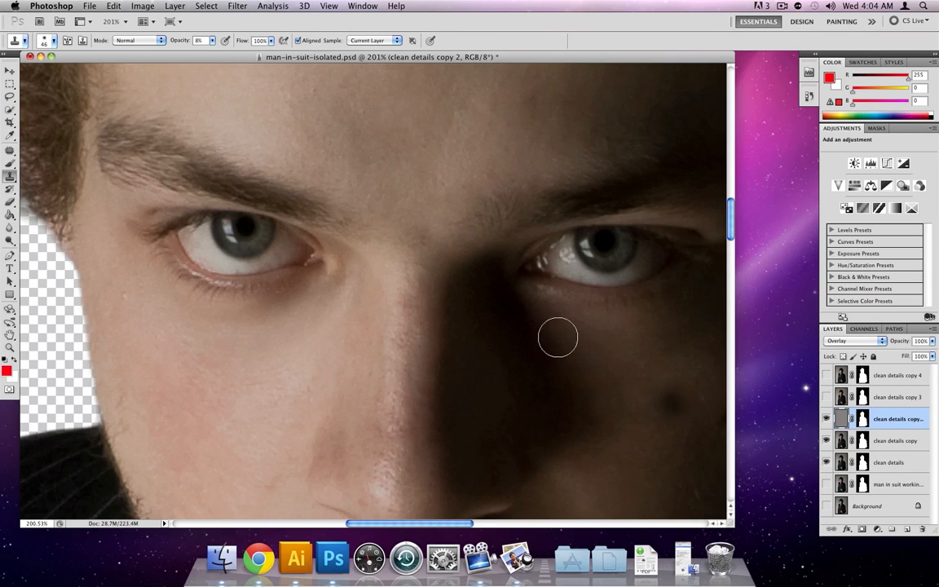
key(super+0)
Show clean details copy 3, apply High Pass to it with a 3.1-pixel radius and set its blending to Overlay.
click(826, 397)
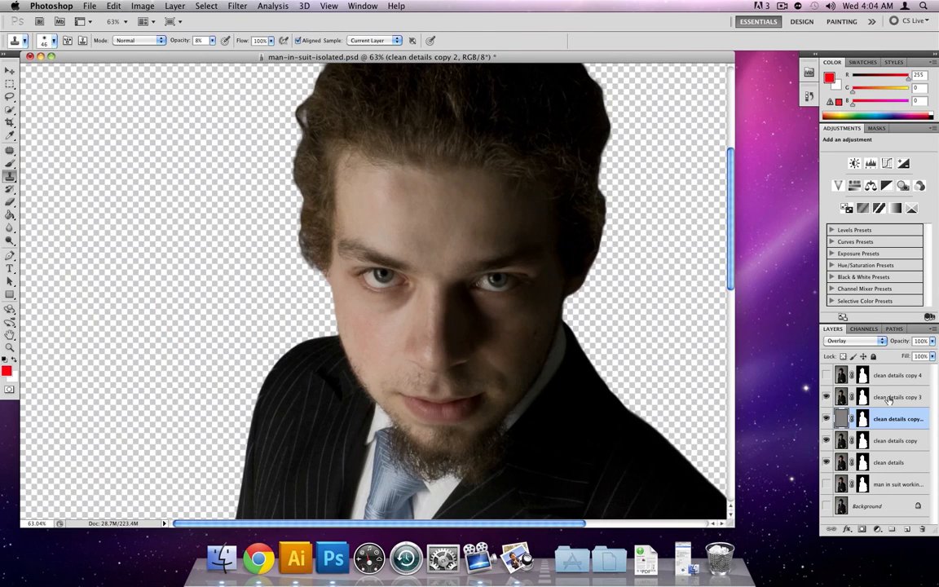
click(889, 397)
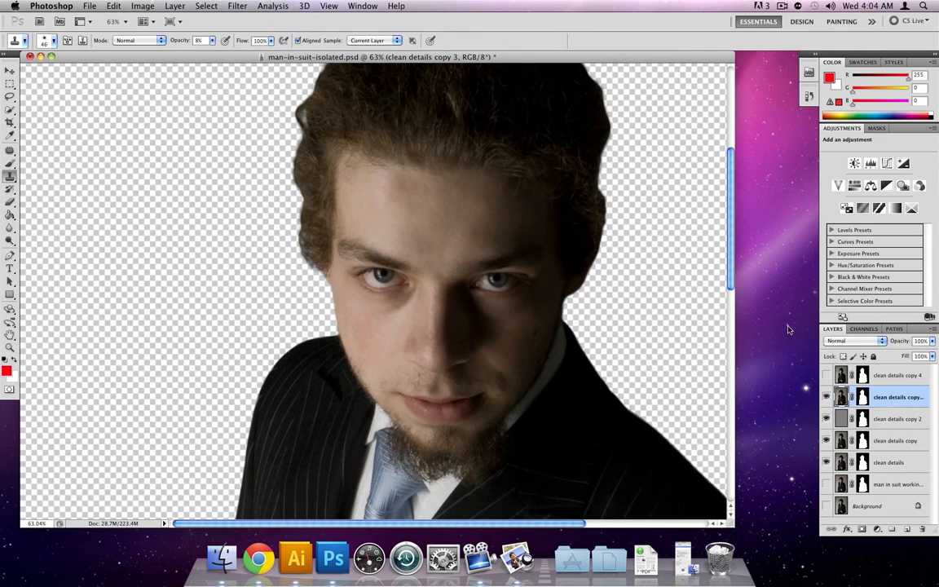
click(236, 5)
mouse_move(257, 242)
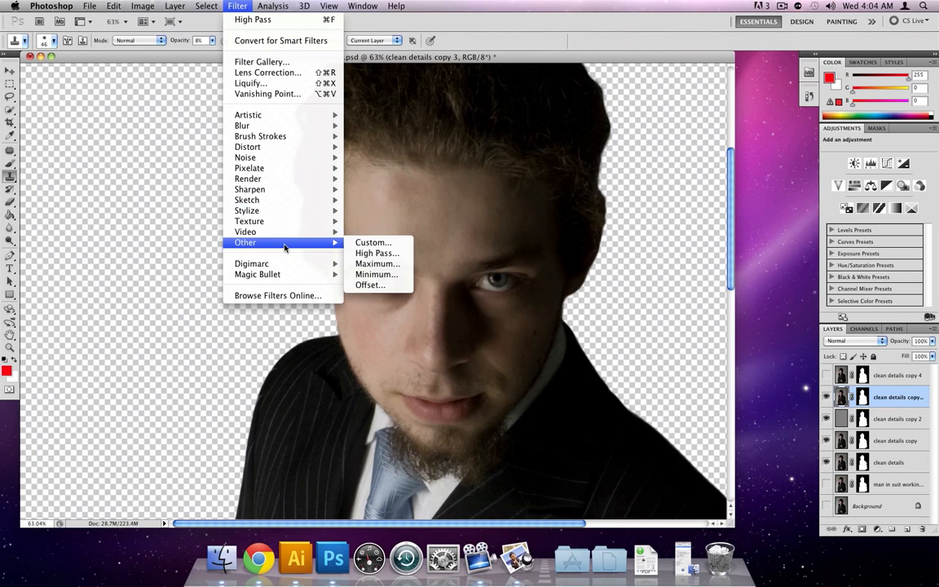
click(358, 253)
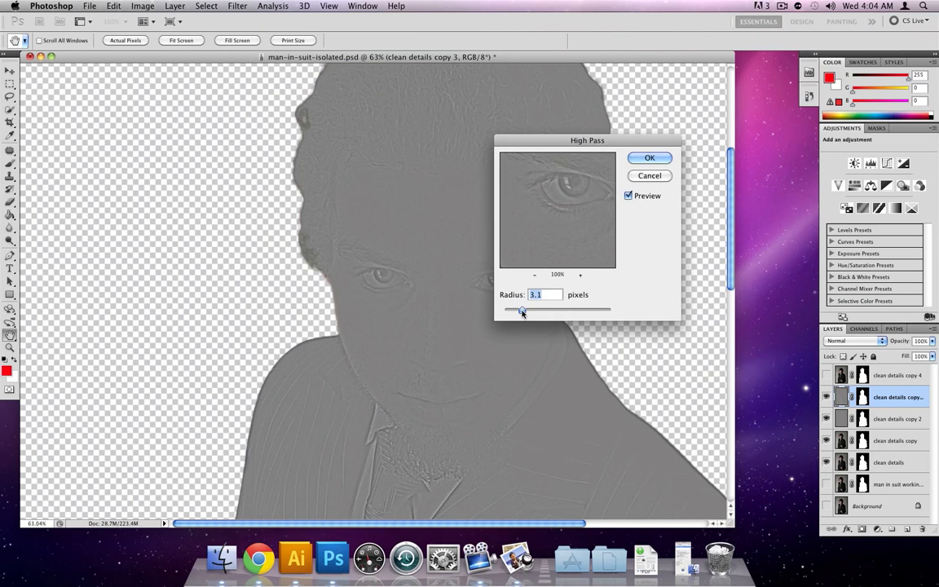
click(650, 157)
key(s)
click(856, 341)
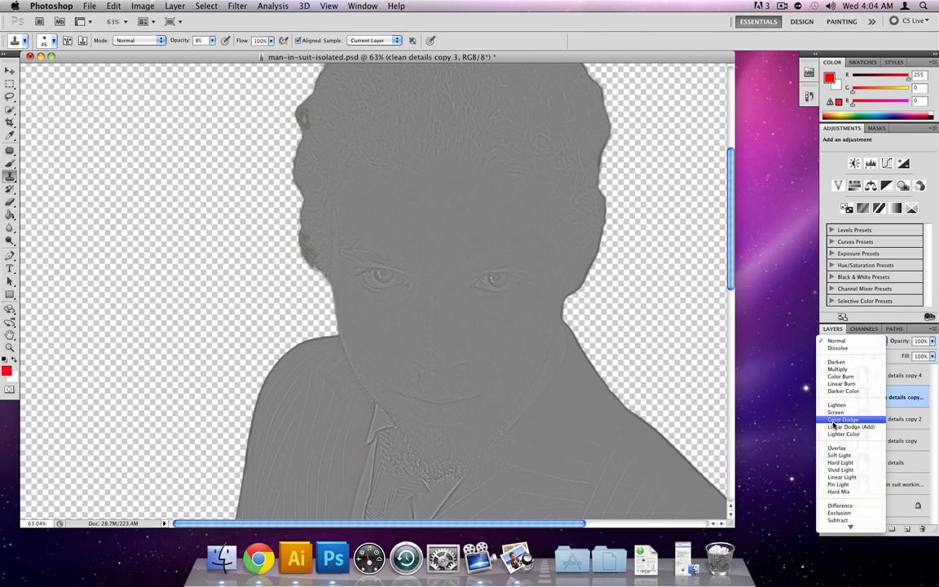
click(841, 449)
Show clean details copy 4, apply the High Pass filter to it and set its blending to Overlay.
click(826, 375)
click(898, 379)
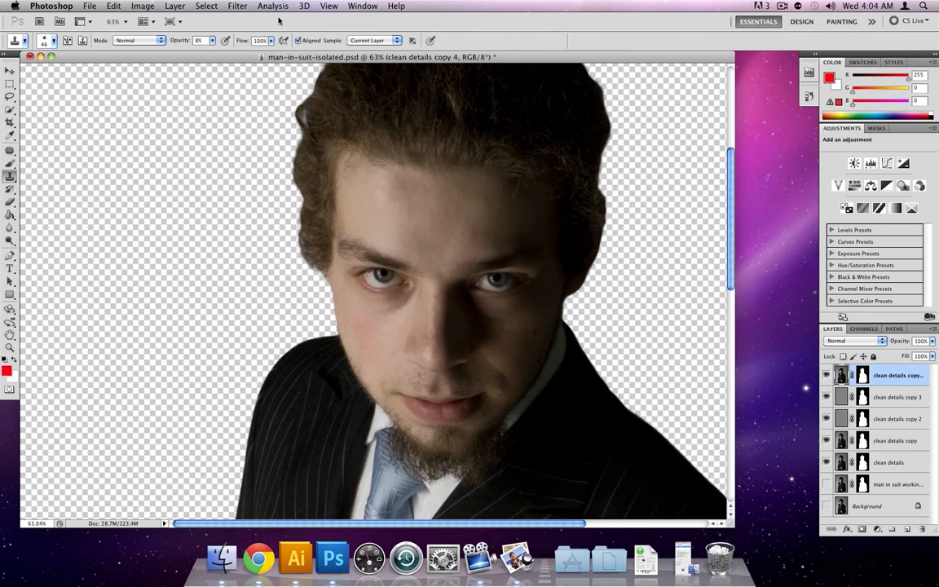
click(235, 6)
mouse_move(244, 241)
click(342, 253)
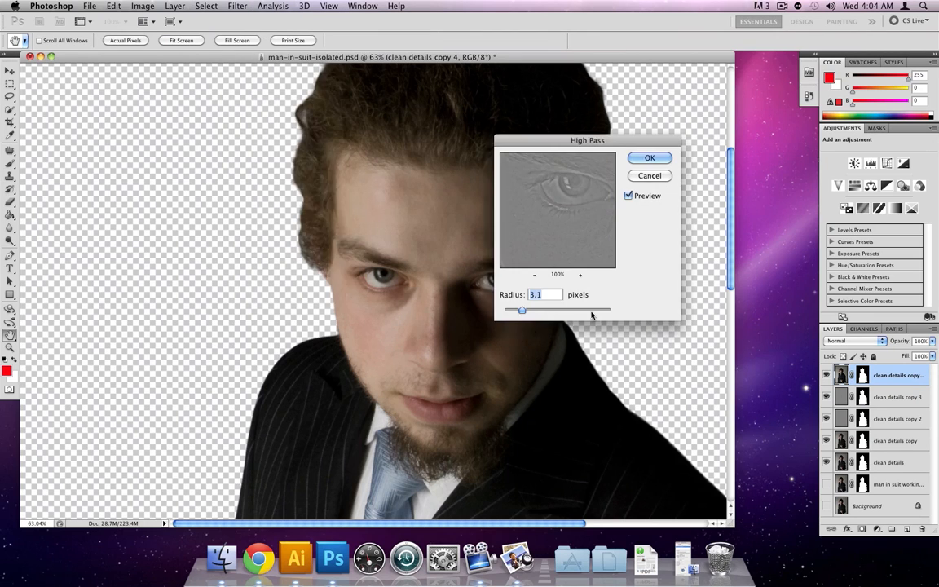
click(650, 158)
key(s)
click(856, 341)
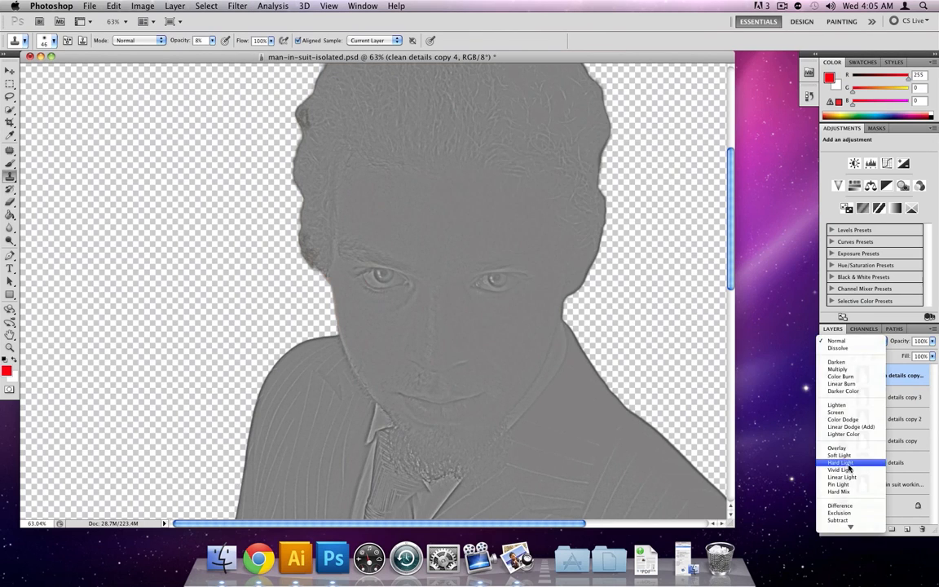
click(841, 449)
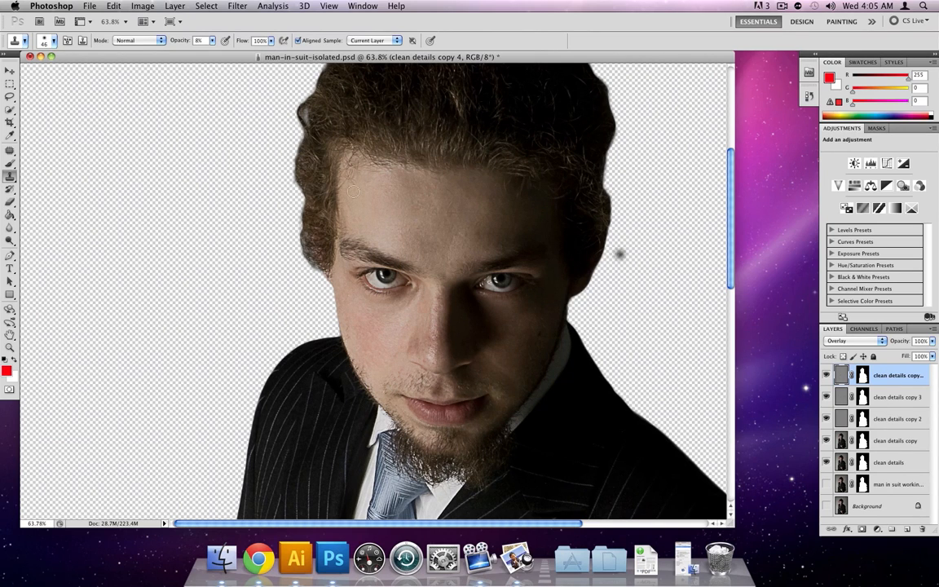
Check the sharpening over the face and suit, and strongly reduce the opacity of clean details copy 4.
scroll(500, 291, down, 3)
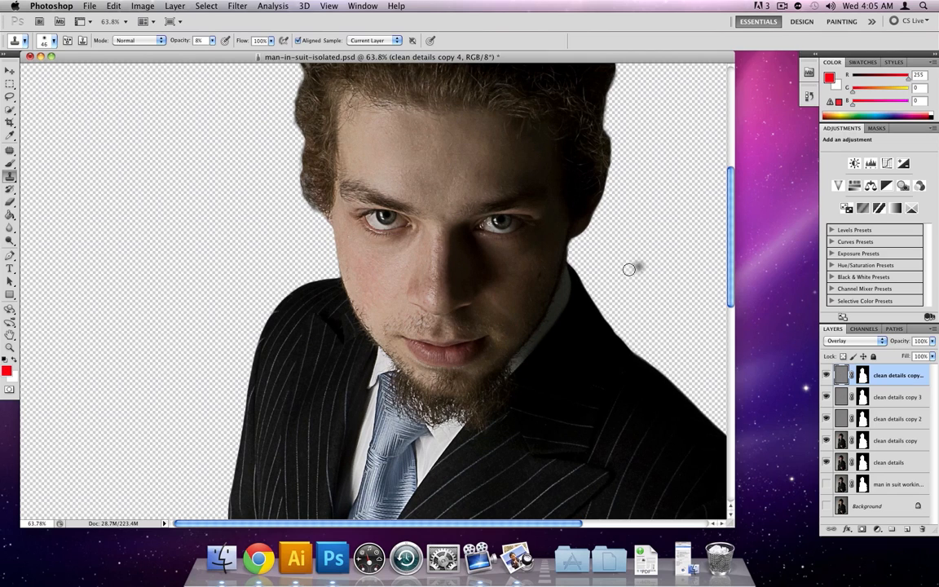
mouse_move(826, 375)
mouse_down()
mouse_move(828, 420)
mouse_move(826, 376)
mouse_up()
click(934, 342)
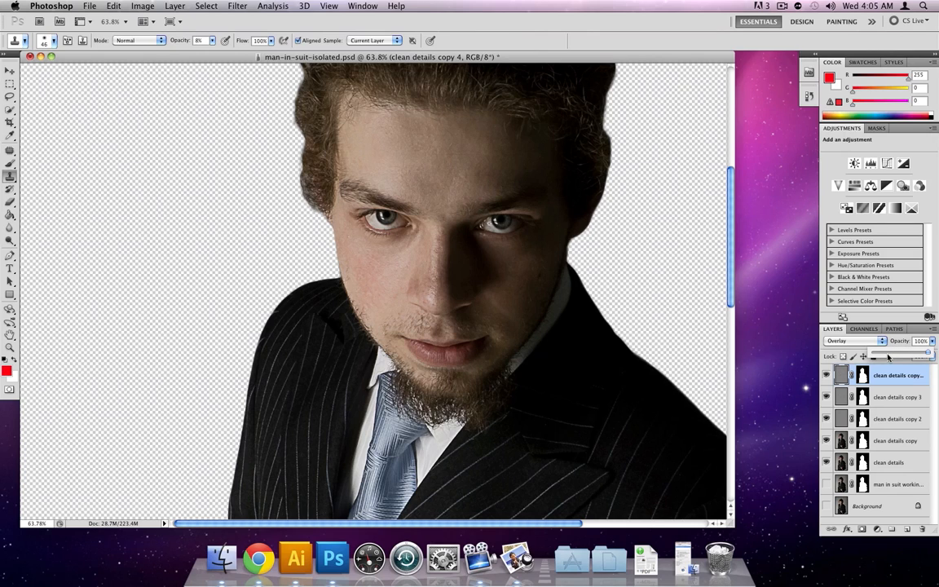
drag(886, 357, 885, 356)
Set the opacity of the clean details copy 3 layer to 13%.
click(893, 400)
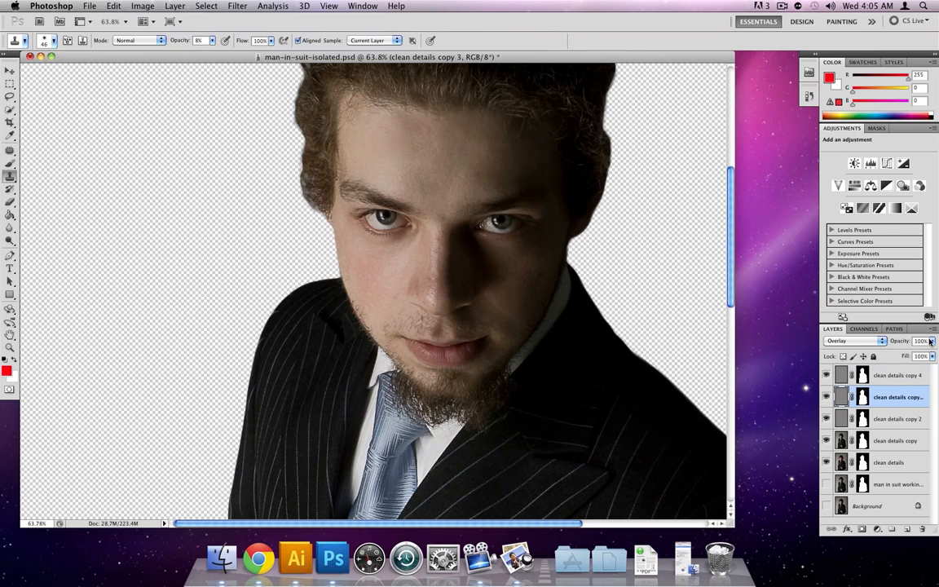
click(932, 340)
click(887, 357)
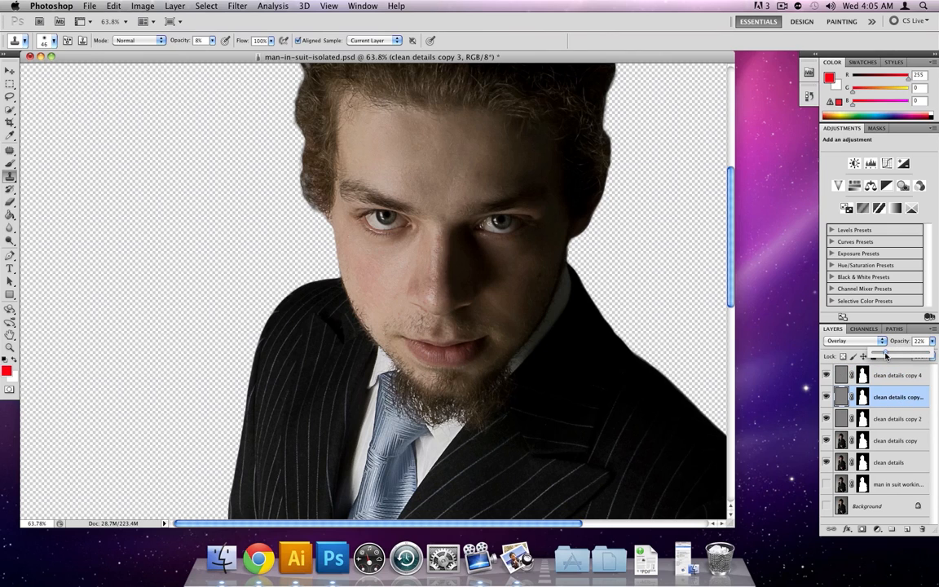
Set the opacity of clean details copy 2 to 78% and compare the portrait with the topmost sharpening layer hidden and shown.
click(905, 421)
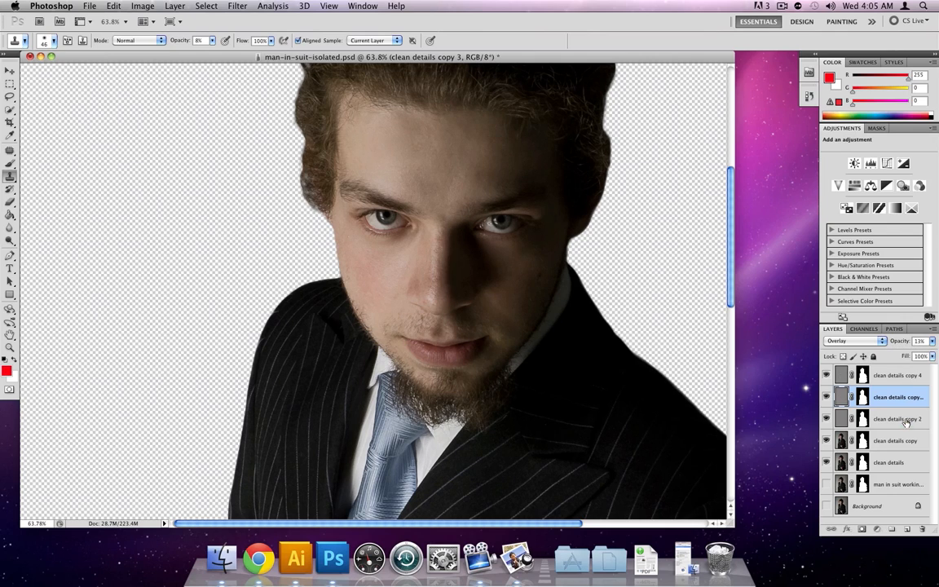
click(933, 342)
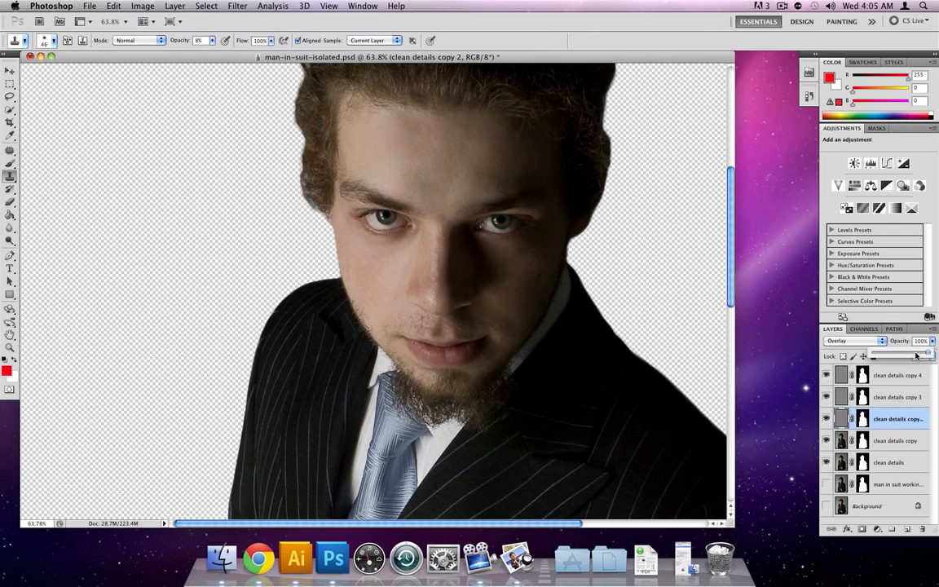
click(916, 356)
click(902, 346)
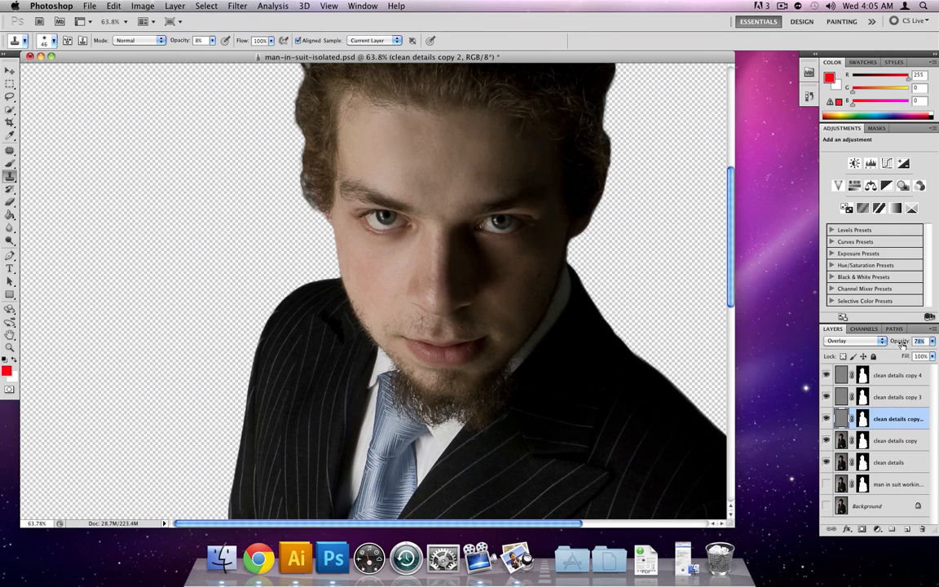
click(827, 377)
mouse_move(826, 378)
mouse_down()
mouse_move(828, 421)
mouse_move(826, 376)
mouse_up()
Create a new layer group directly above the clean details layer and name it backup.
click(889, 463)
key(super+g)
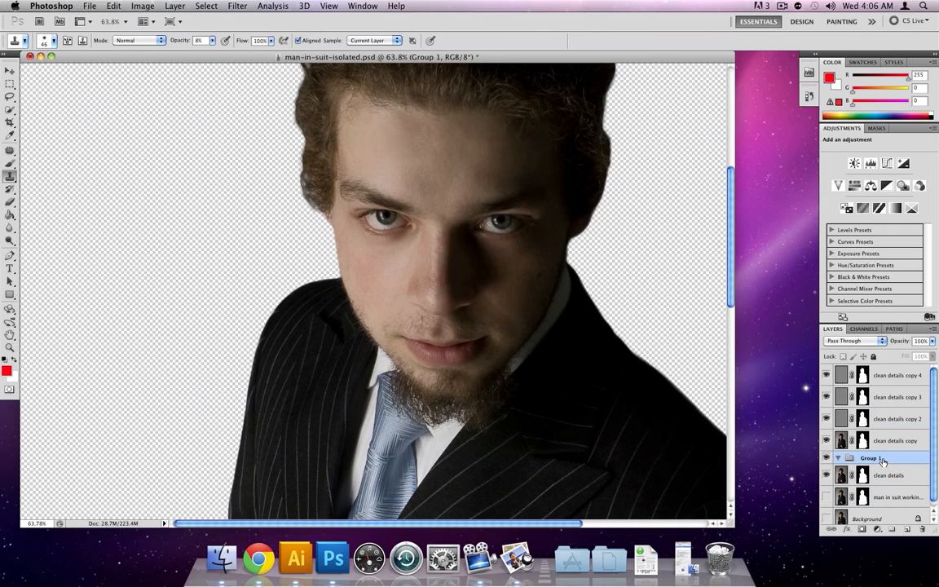
double_click(882, 462)
text(bac)
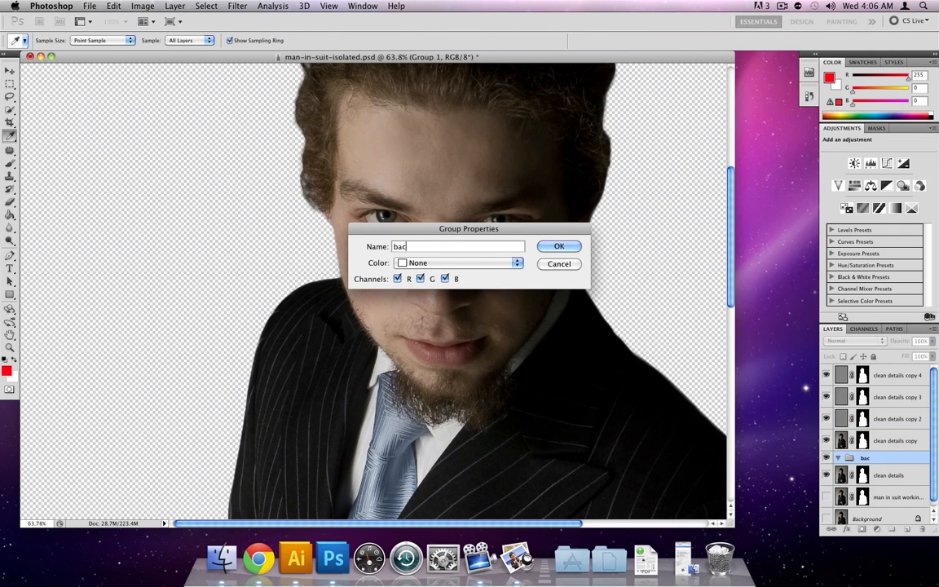
text(kup)
key(Return)
key(s)
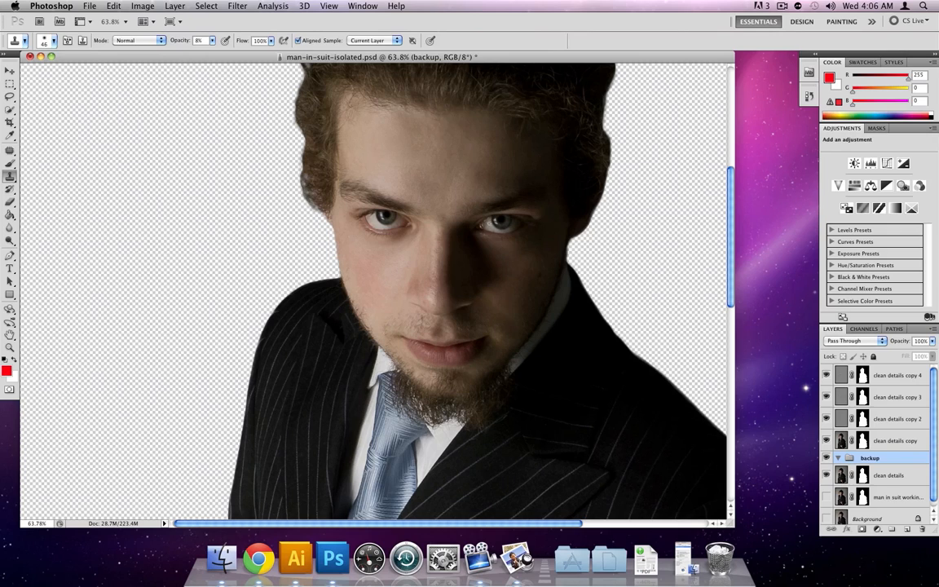
Move the clean details layer and the hidden man in suit layer beneath it into the backup group.
click(896, 497)
shift+click(904, 481)
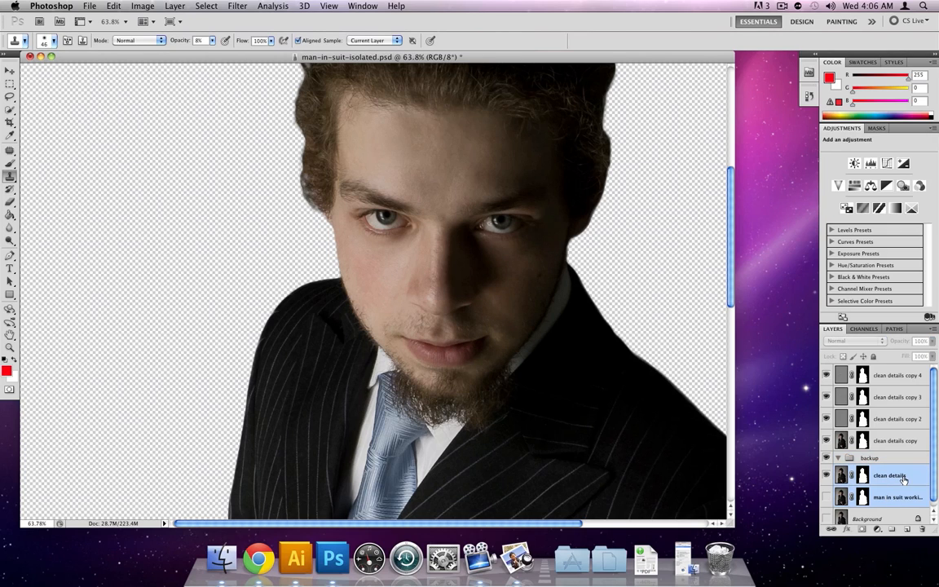
drag(903, 481, 896, 459)
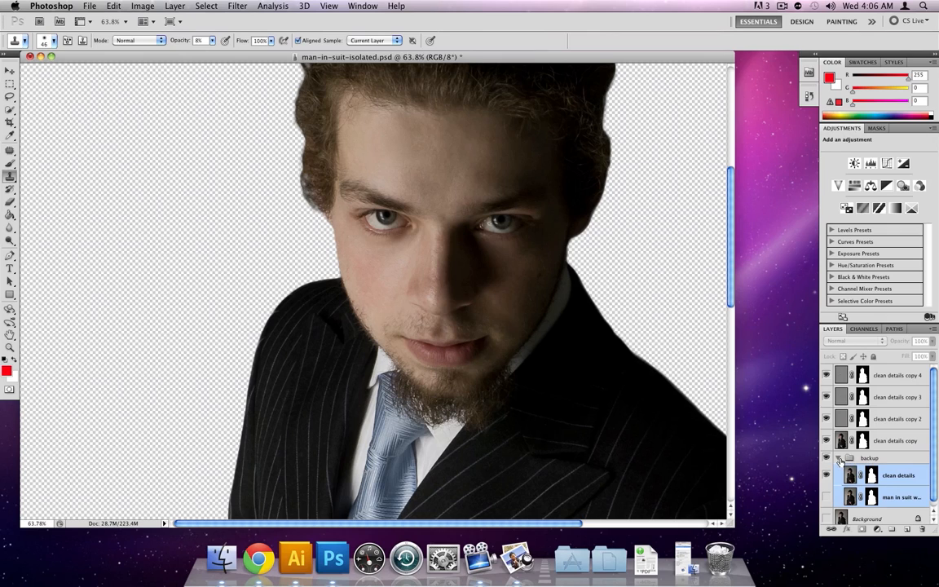
Collapse and hide the backup group, and create a layer group named man in suit directly above it.
click(840, 460)
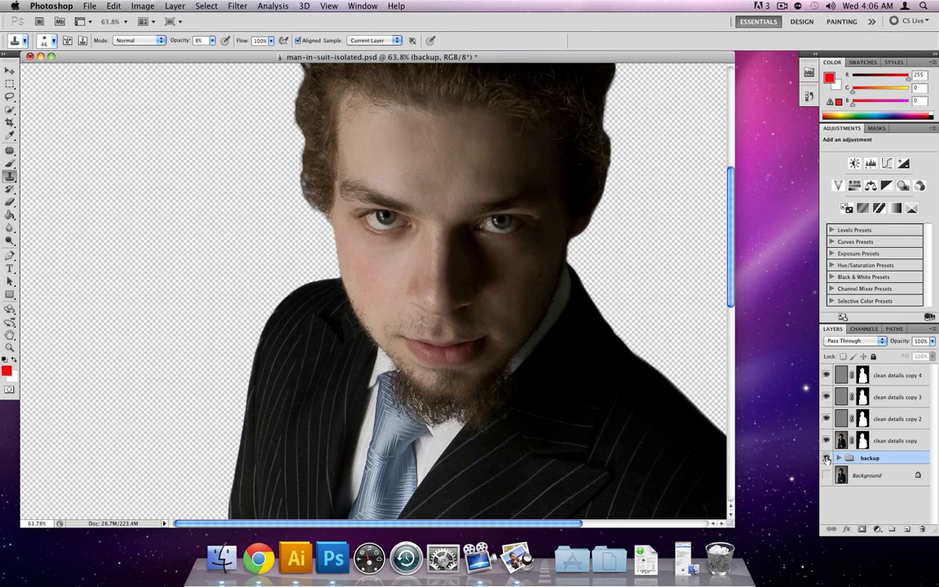
click(892, 529)
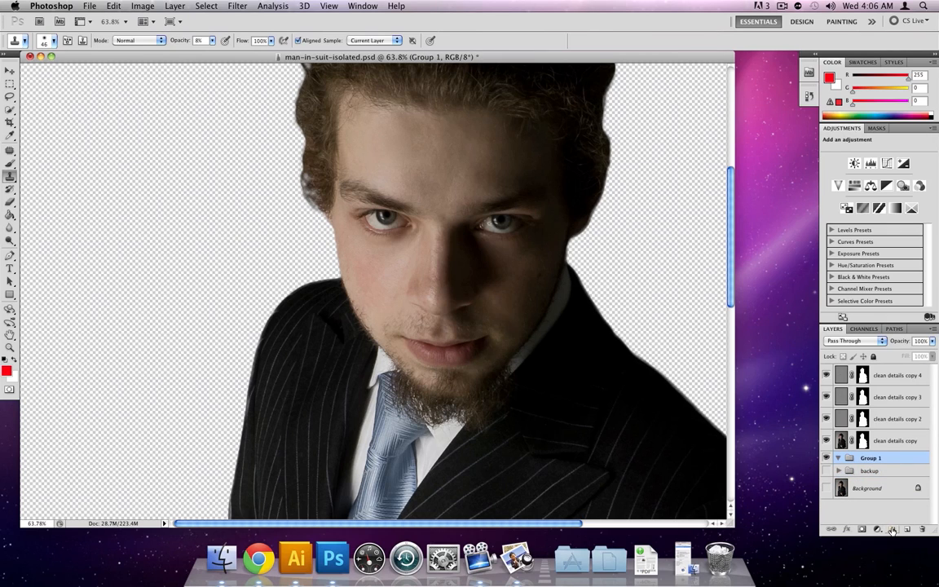
double_click(871, 459)
text(man in suit)
key(Return)
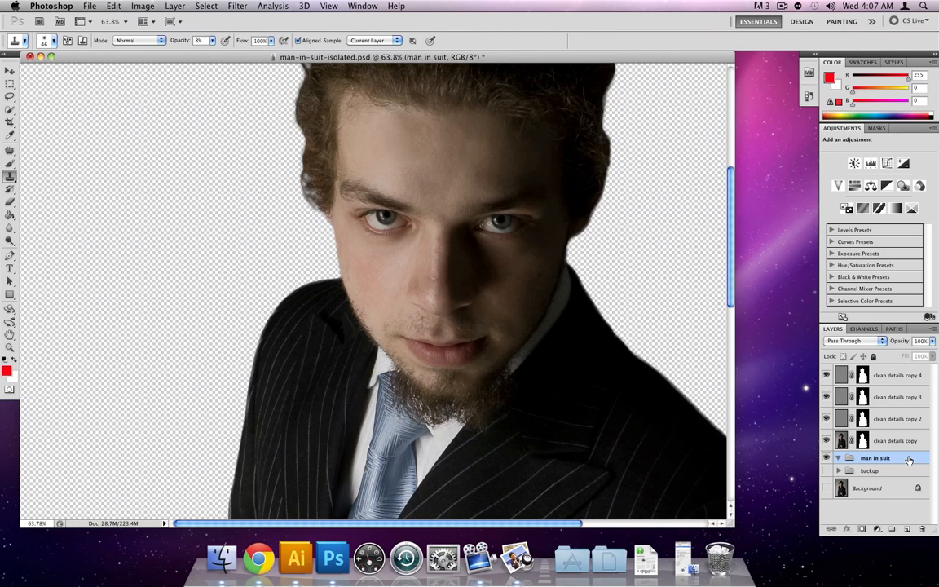
Move the clean details copy layer and the three sharpening copies above it into the man in suit group and collapse the group.
click(903, 445)
shift+click(891, 378)
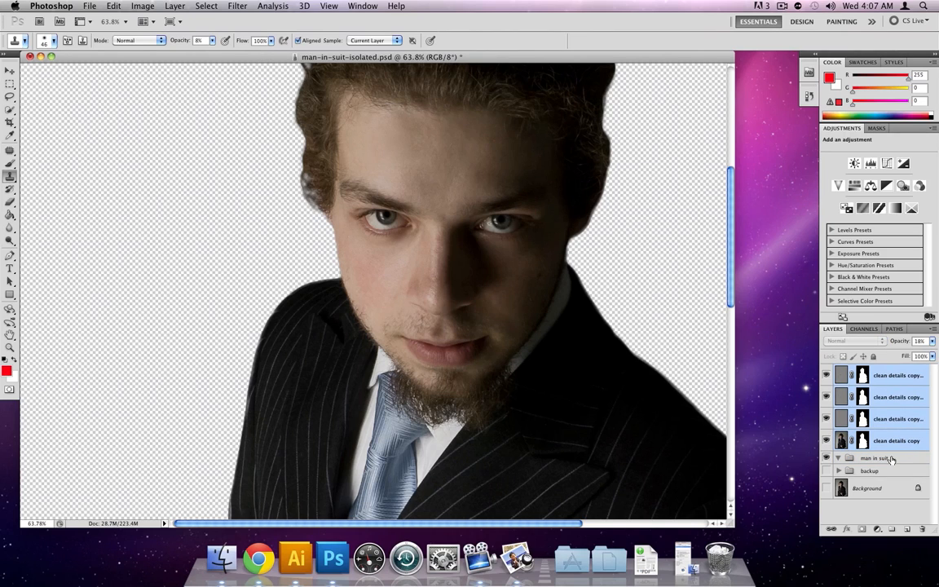
drag(889, 446, 889, 459)
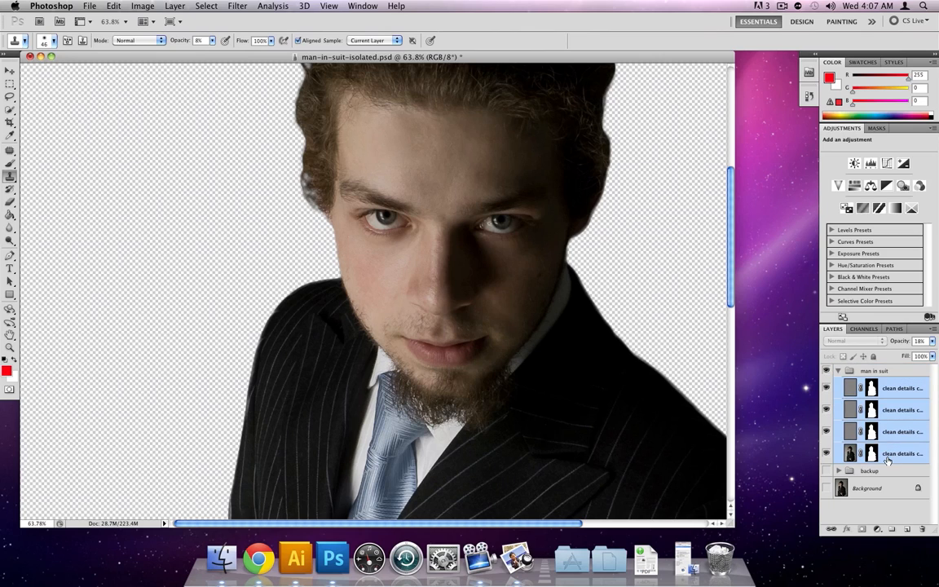
click(840, 373)
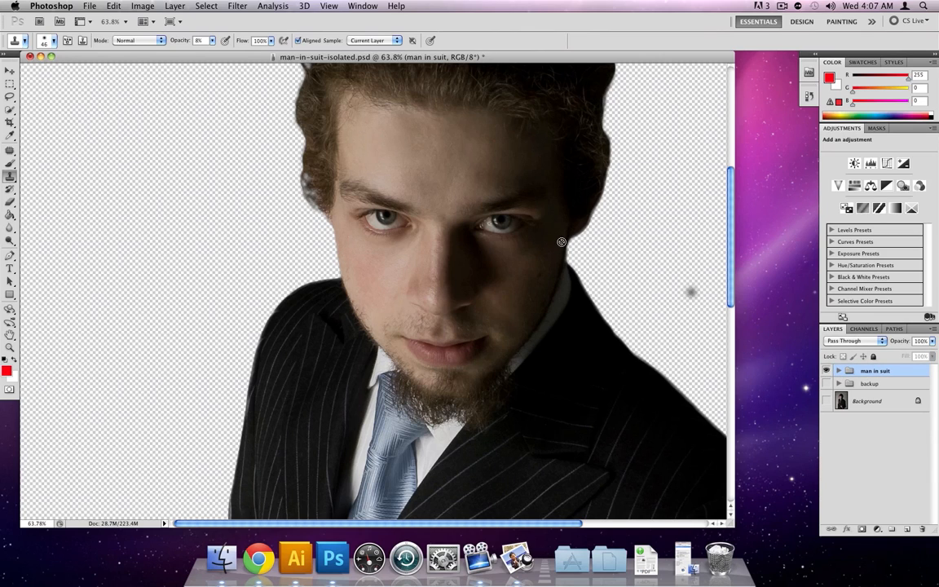